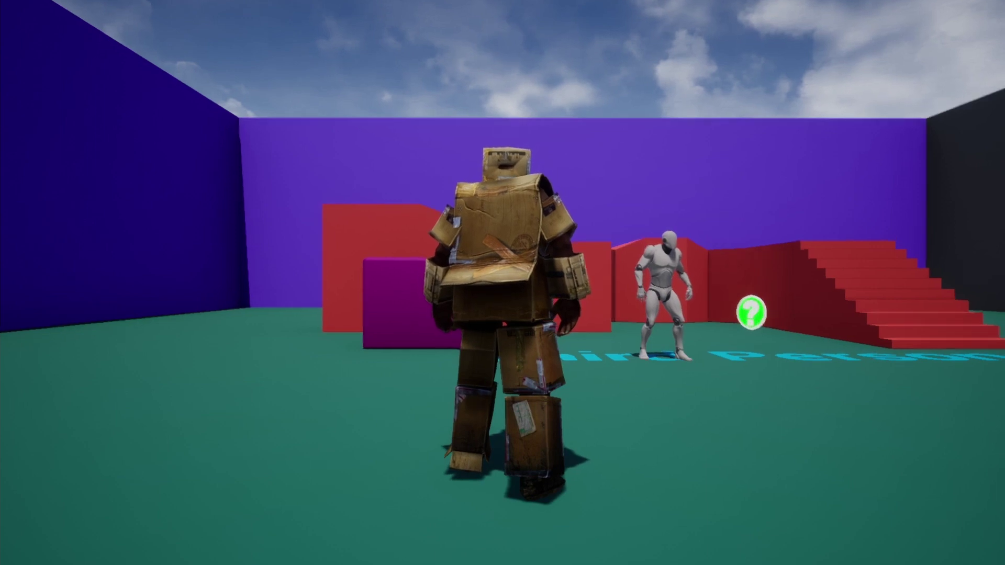
# Run the cardboard warrior across the arena, jumping off the red platform toward the green pickup.
pyautogui.press('w')
pyautogui.press('w')
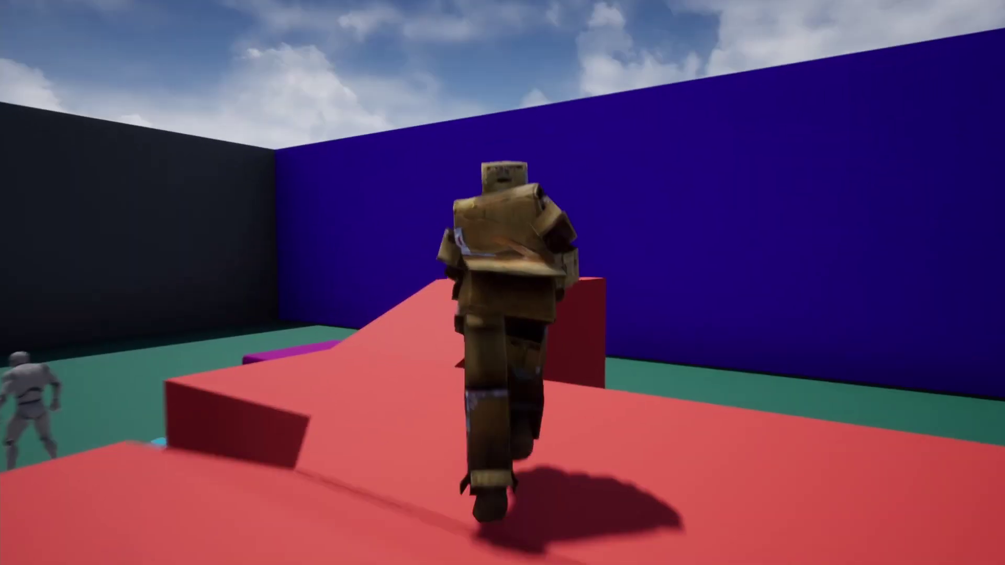
pyautogui.press('space')
pyautogui.press('w')
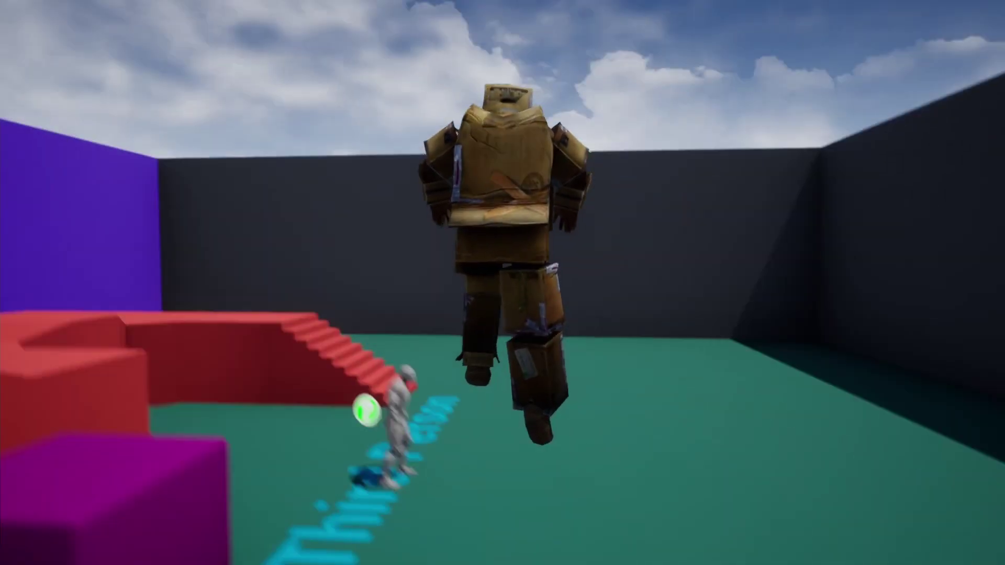
pyautogui.press('w')
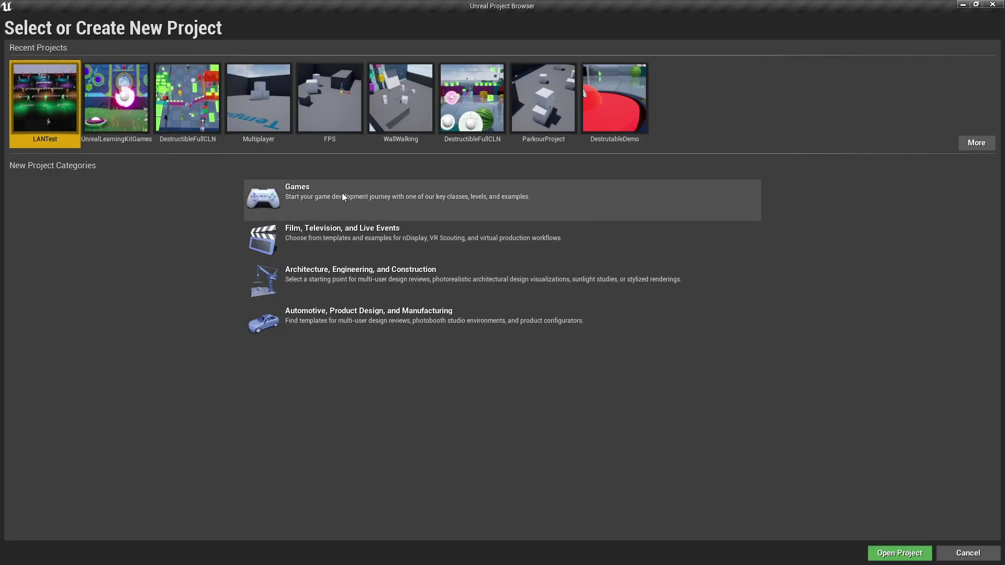
# Create a Blueprint Third Person game project named RetargetTest in E:\WORK\UNREAL\TEST.
pyautogui.click(341, 193)
pyautogui.click(847, 556)
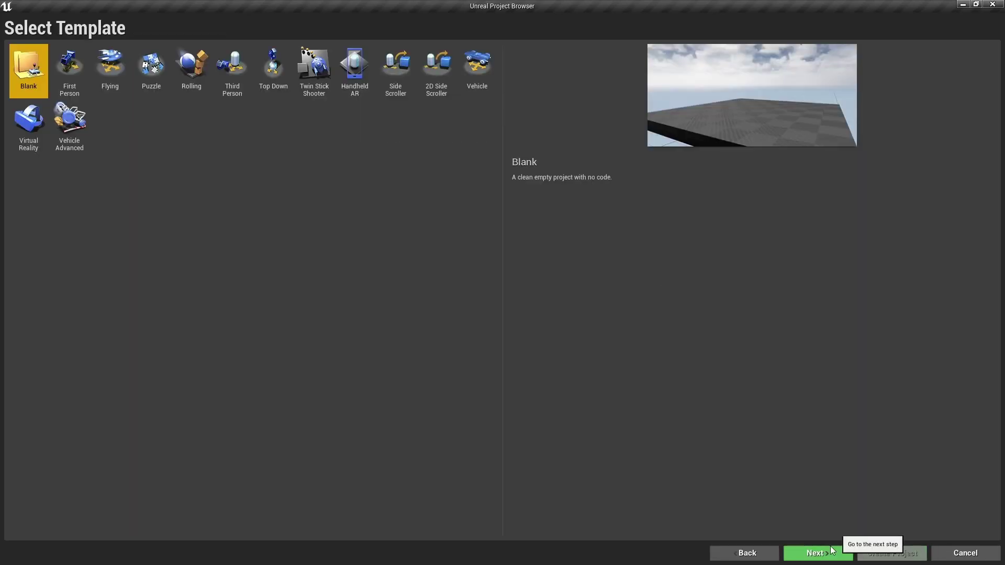
pyautogui.click(240, 74)
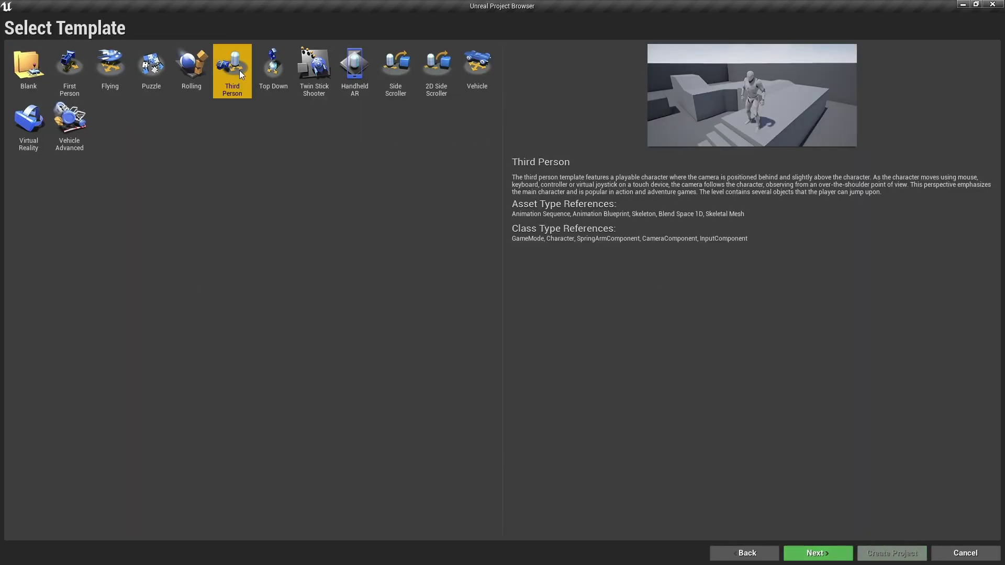
pyautogui.click(828, 556)
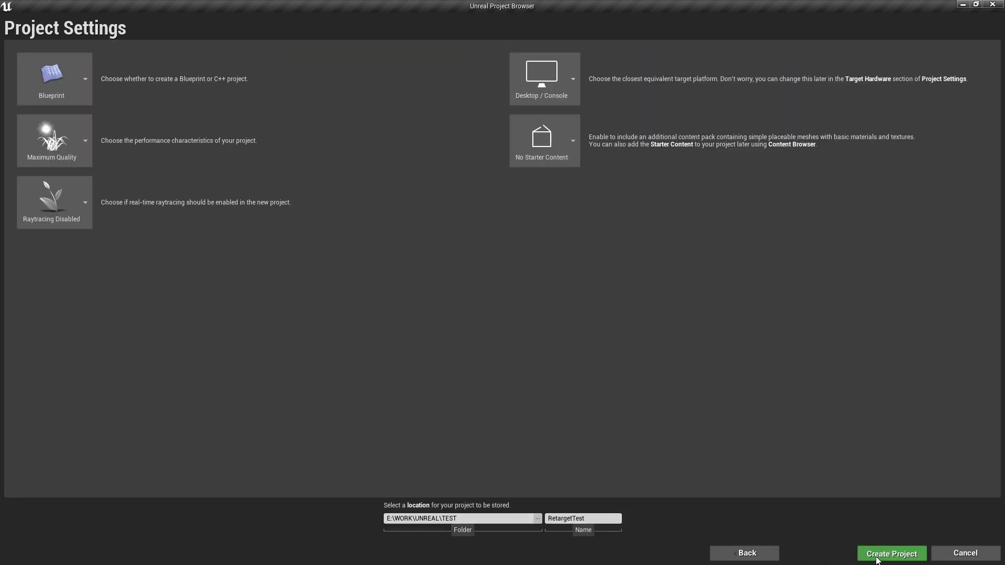
pyautogui.click(877, 558)
# Add the Infinity Blade: Warriors Marketplace pack to the RetargetTest project.
pyautogui.scroll(-2, 539, 361)
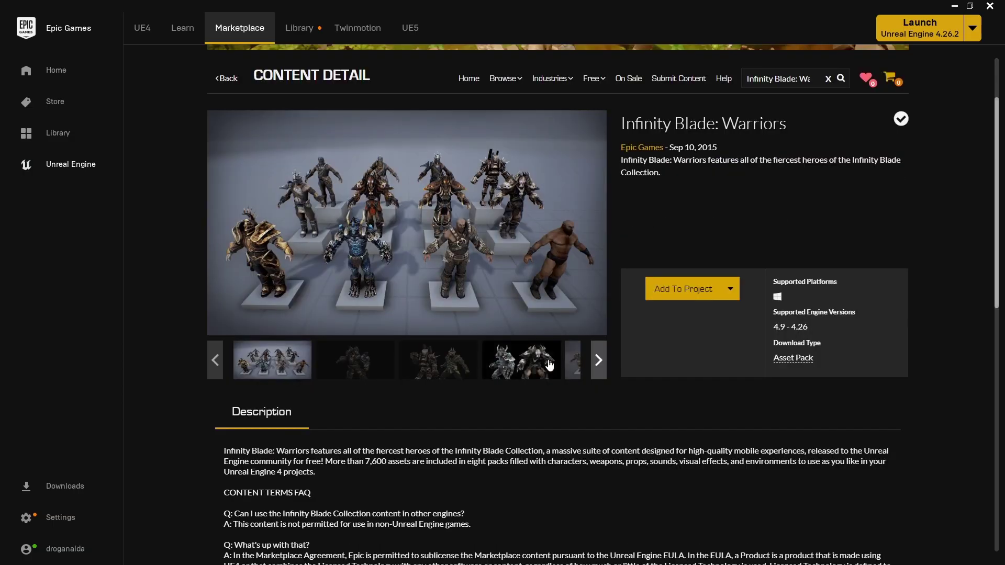
pyautogui.click(539, 362)
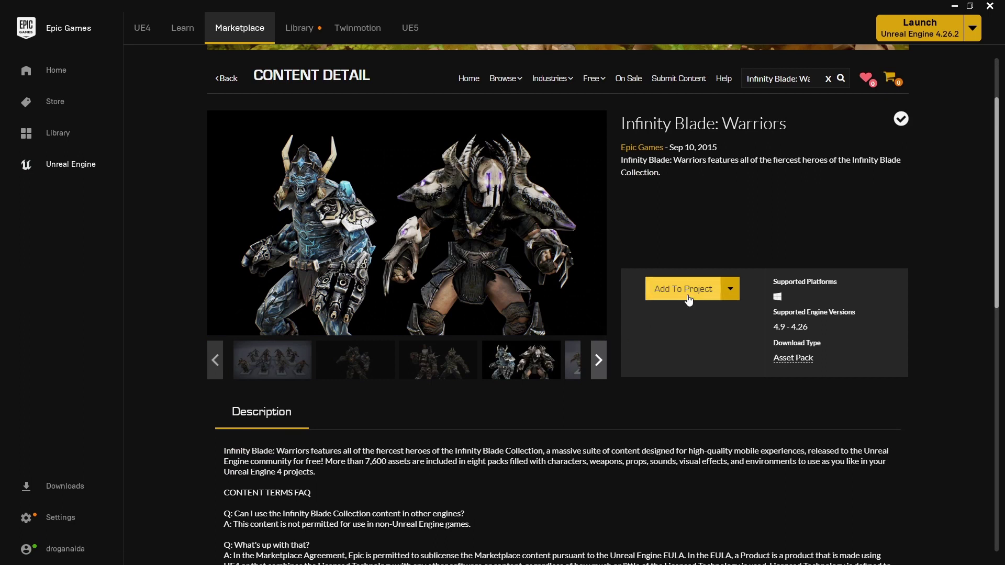
pyautogui.click(707, 293)
pyautogui.write('reta')
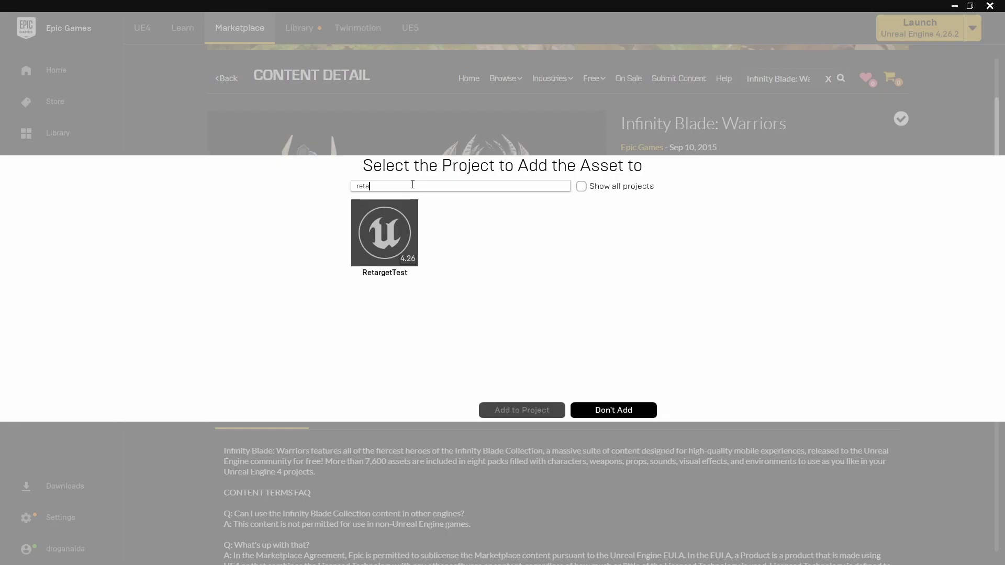
pyautogui.click(388, 243)
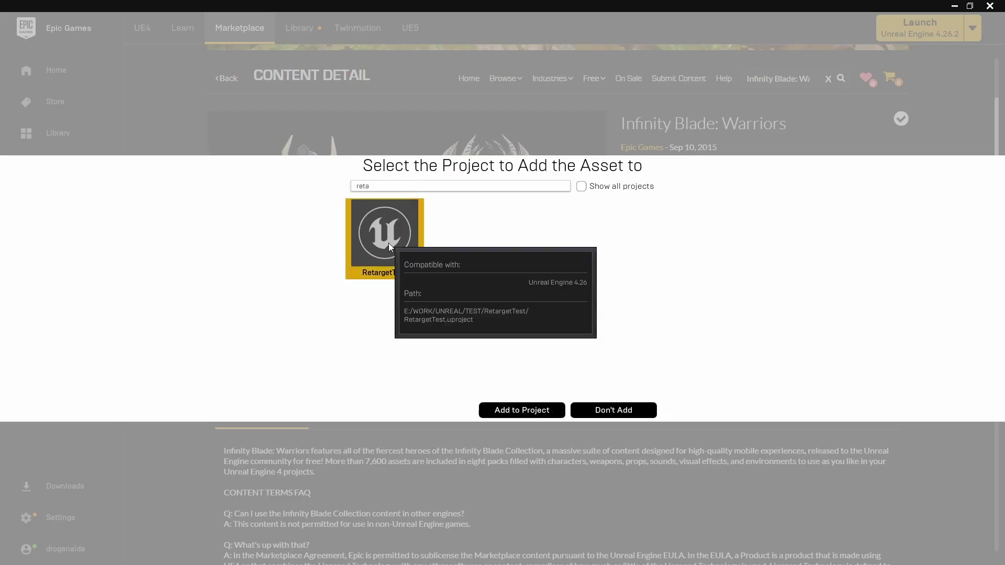
pyautogui.click(505, 410)
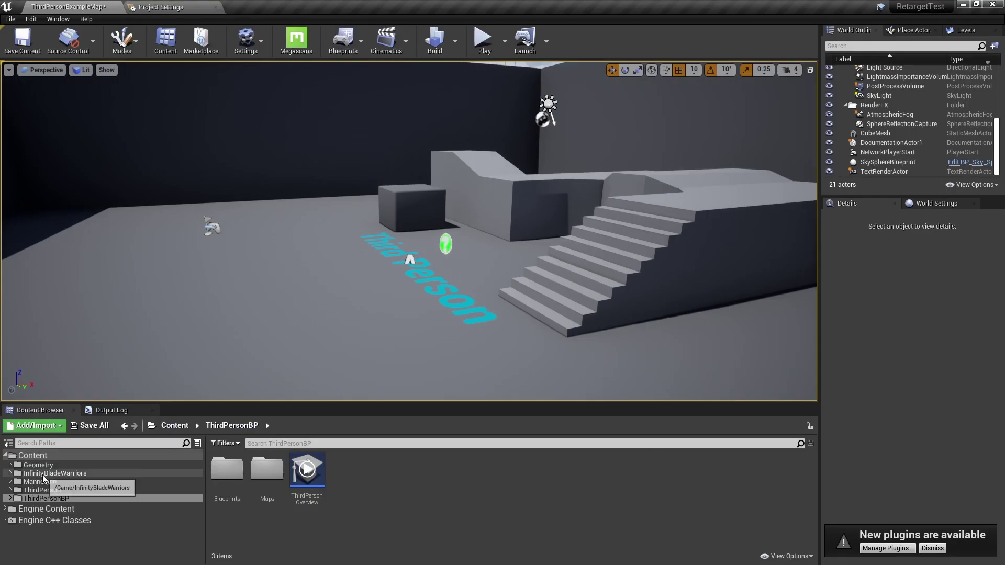
# Open the InfinityBladeWarriors Overview level and frame the view on the cardboard warrior.
pyautogui.click(81, 473)
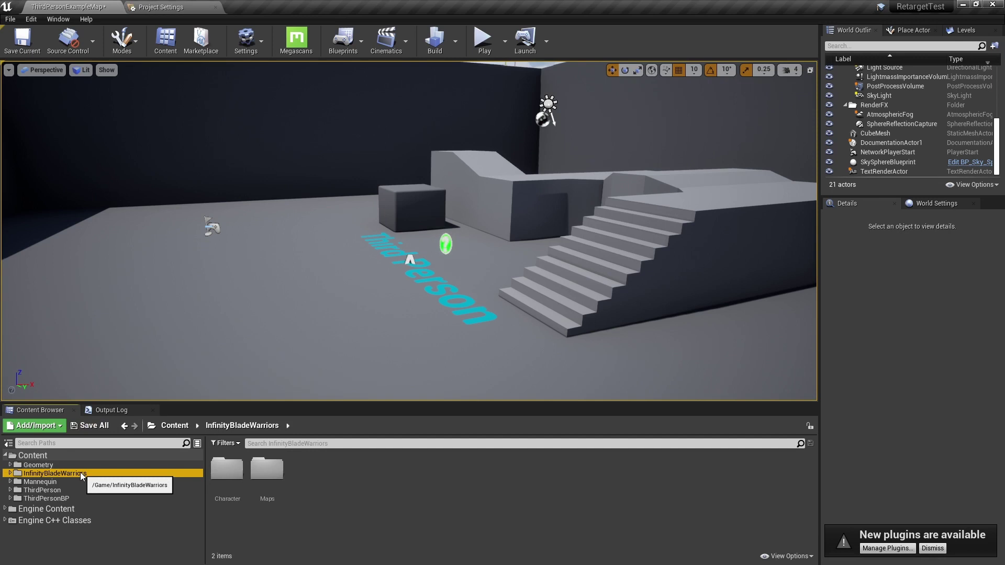
pyautogui.click(10, 474)
pyautogui.click(15, 490)
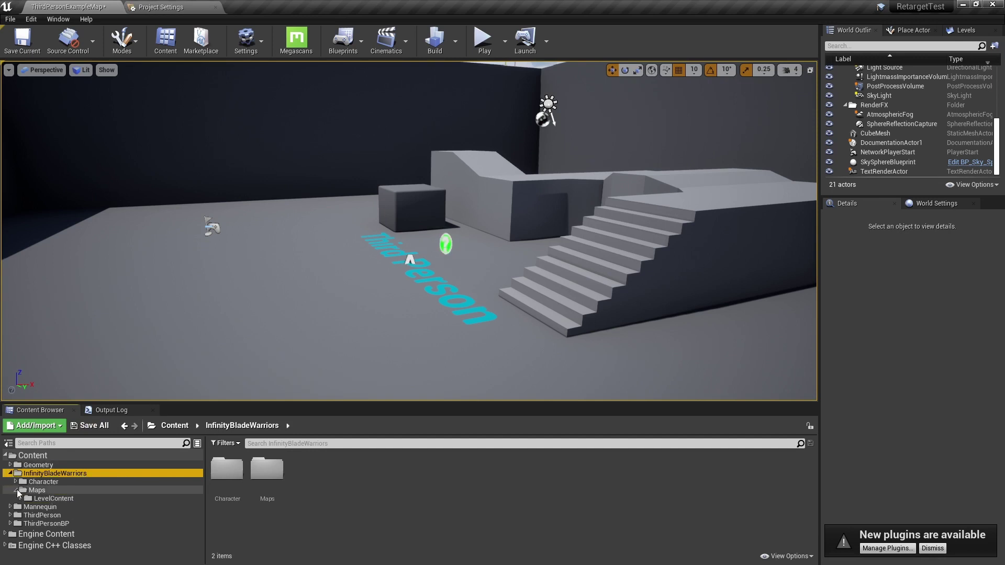
pyautogui.click(37, 490)
pyautogui.click(268, 468)
pyautogui.doubleClick(268, 468)
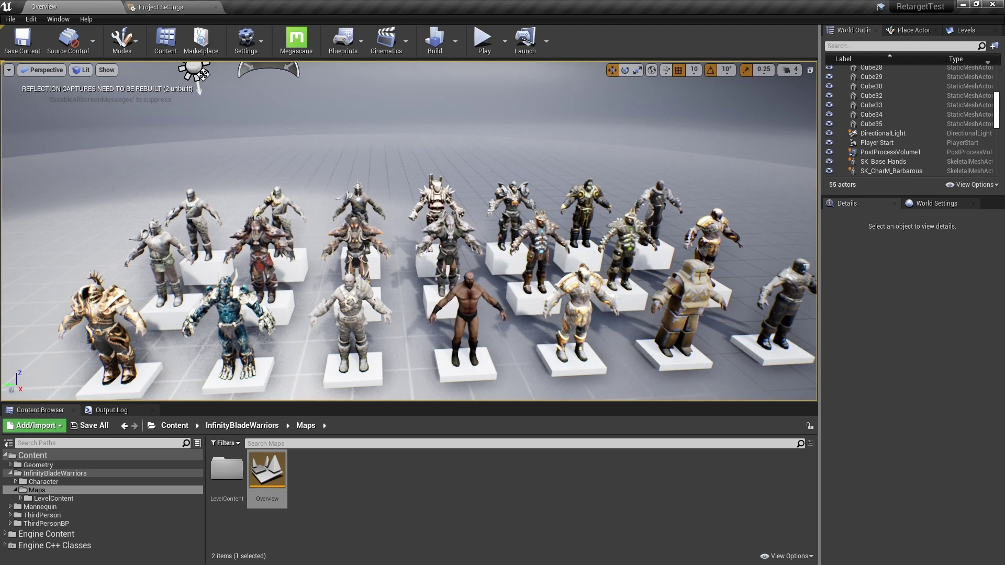
pyautogui.click(696, 309)
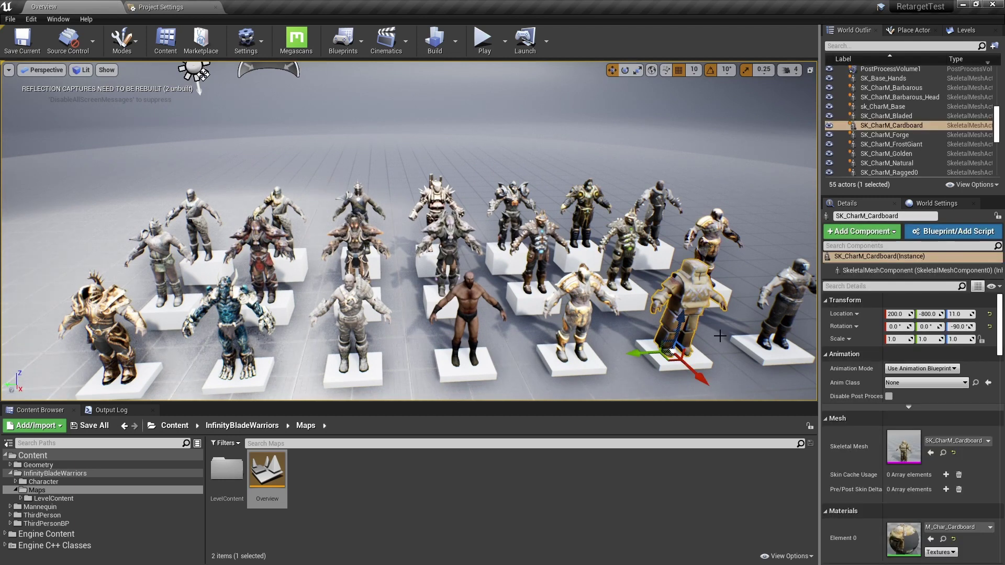
pyautogui.press('f')
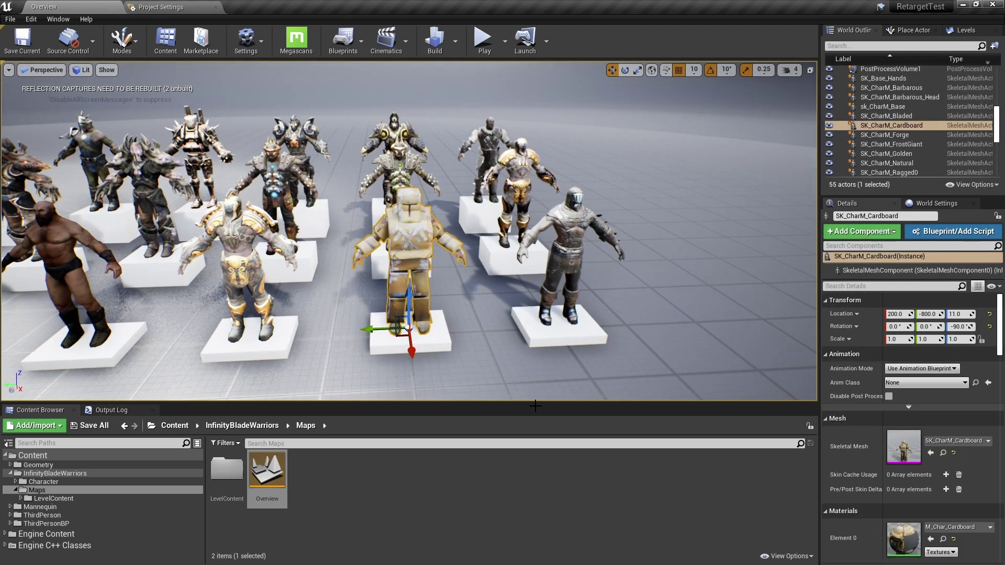
# Browse to Character/CompleteCharacters and select the SK_Mannequin_Skeleton asset.
pyautogui.click(55, 473)
pyautogui.doubleClick(238, 475)
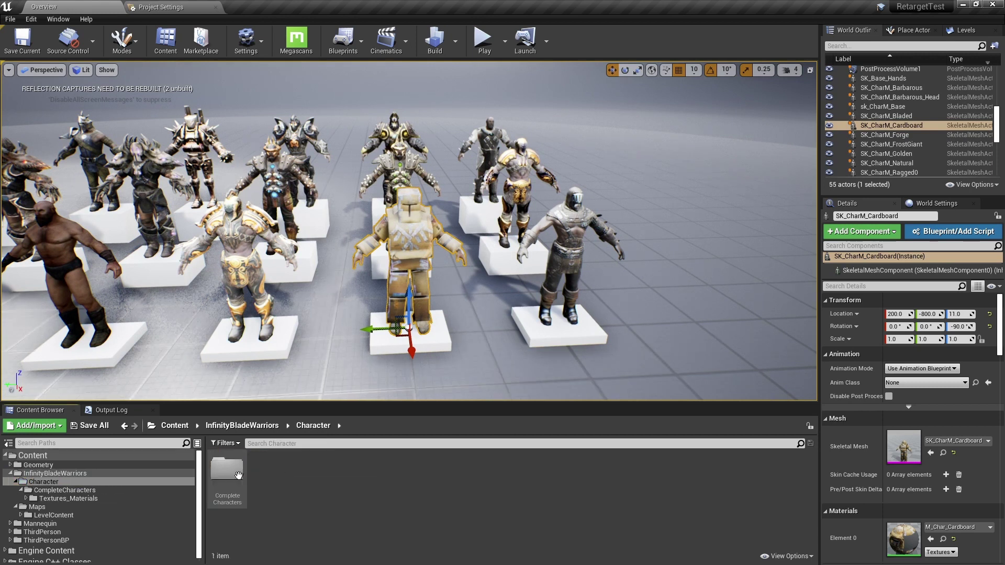
pyautogui.doubleClick(238, 477)
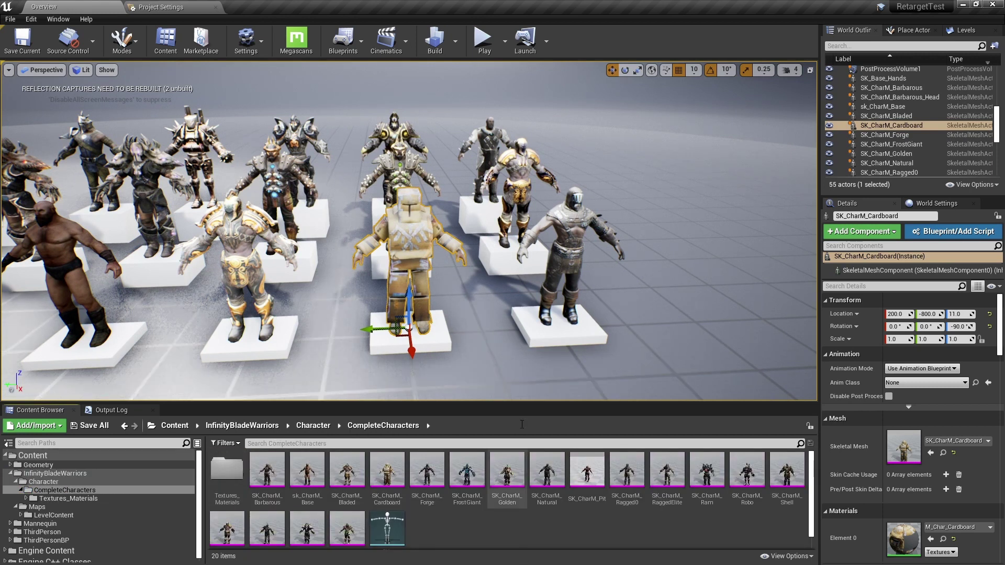
pyautogui.moveTo(485, 404); pyautogui.dragTo(511, 328)
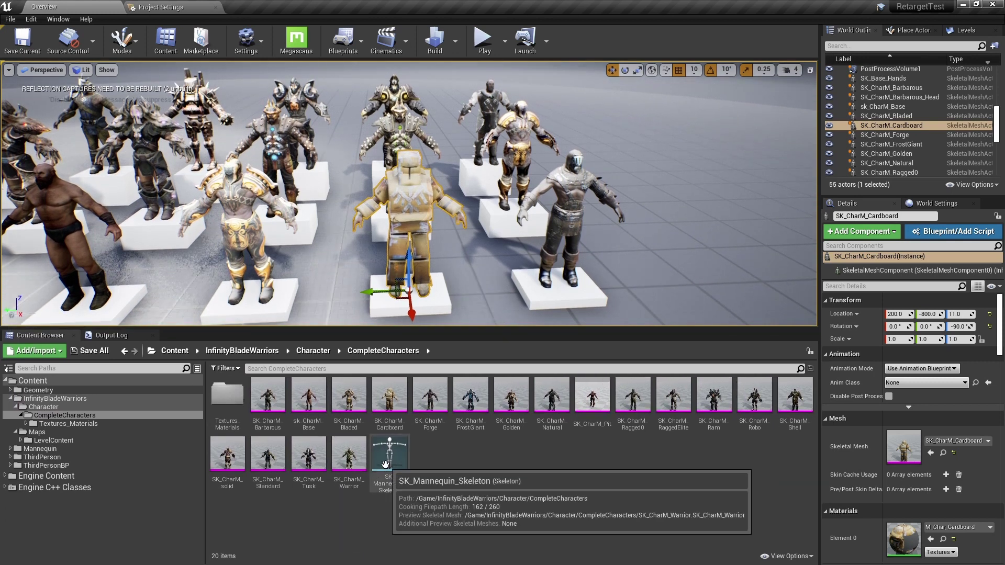
pyautogui.click(393, 455)
# Open SK_Mannequin_Skeleton and assign it the Humanoid rig in the Retarget Manager.
pyautogui.doubleClick(393, 455)
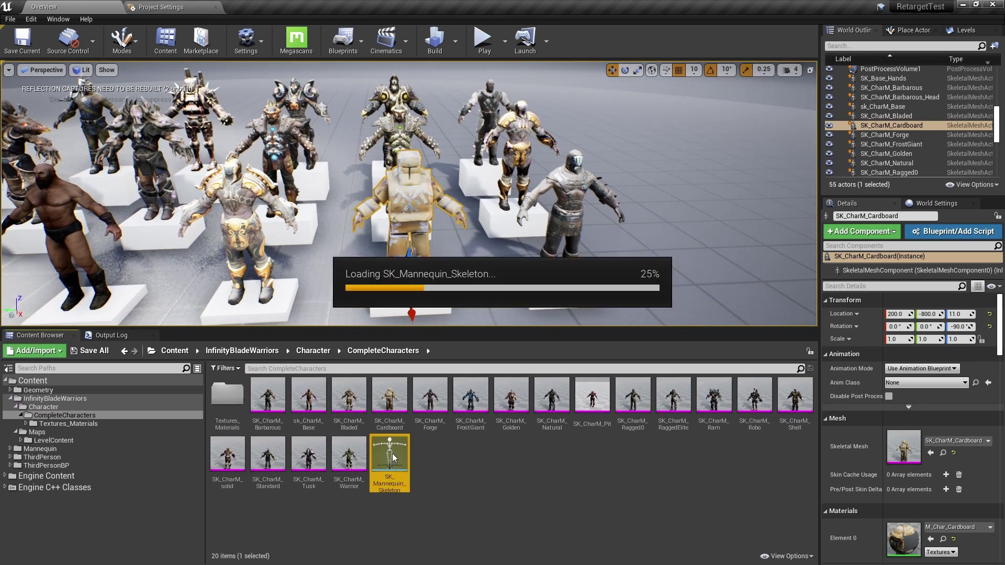
pyautogui.moveTo(188, 71); pyautogui.dragTo(155, 9)
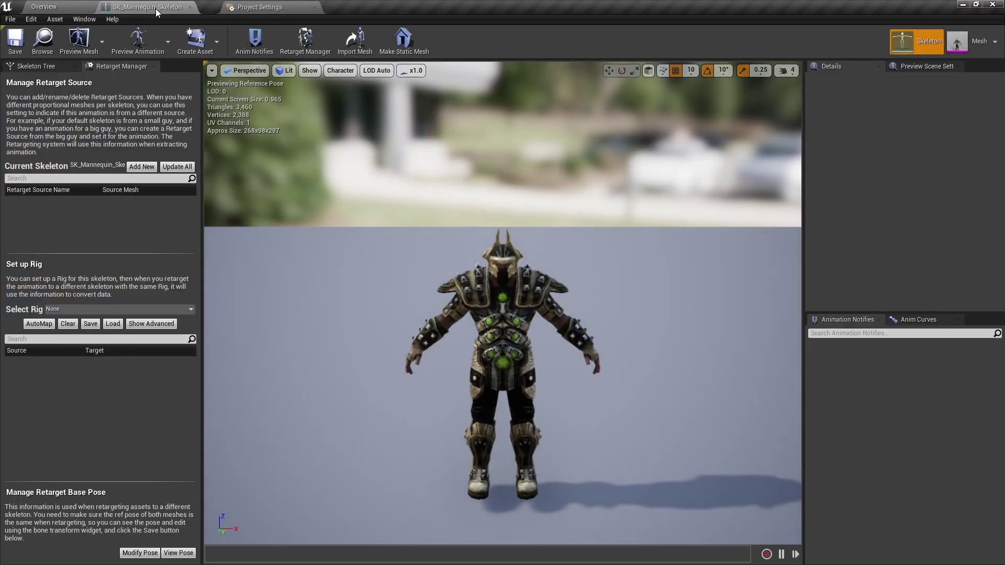
pyautogui.click(154, 66)
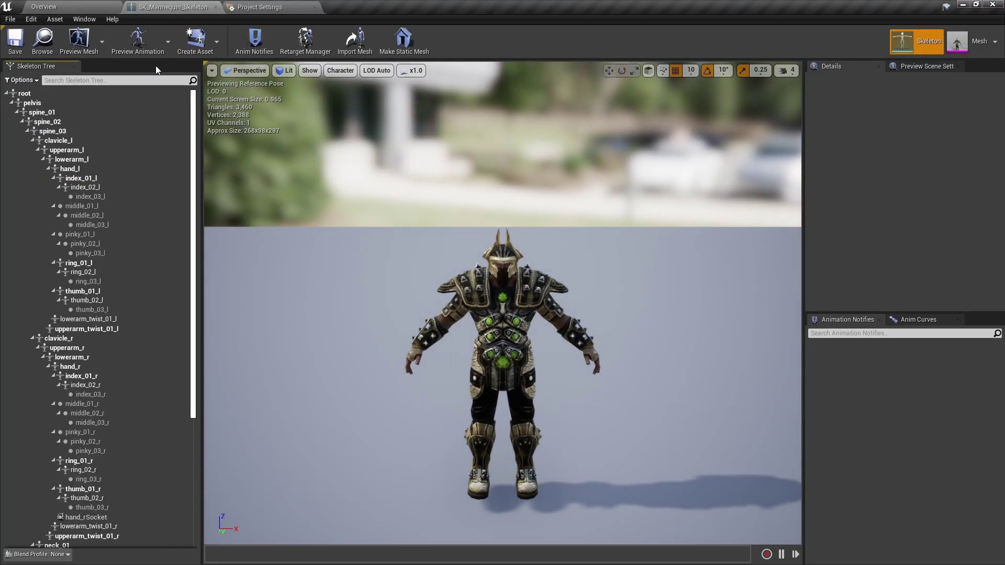
pyautogui.click(313, 39)
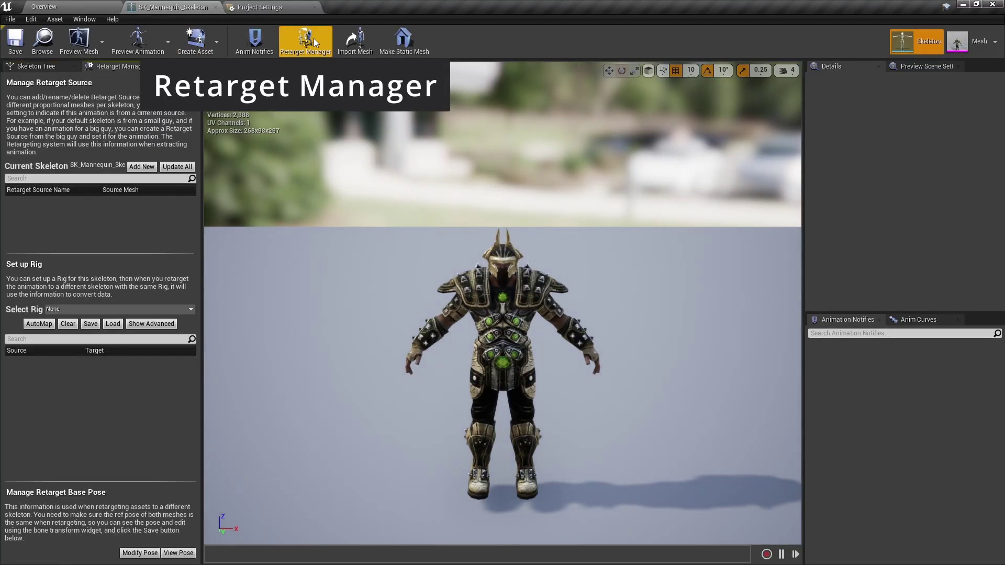
pyautogui.click(65, 310)
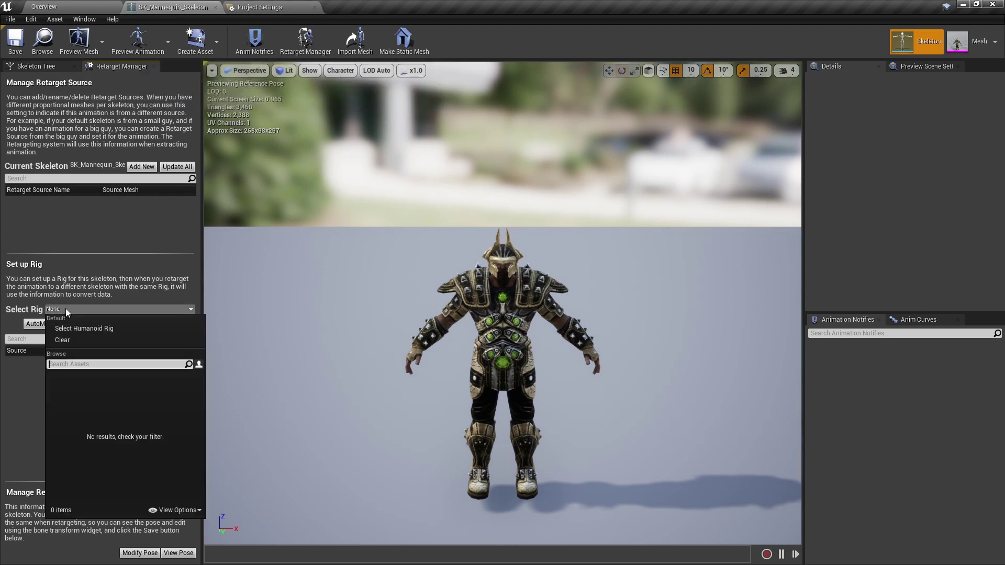
pyautogui.click(82, 328)
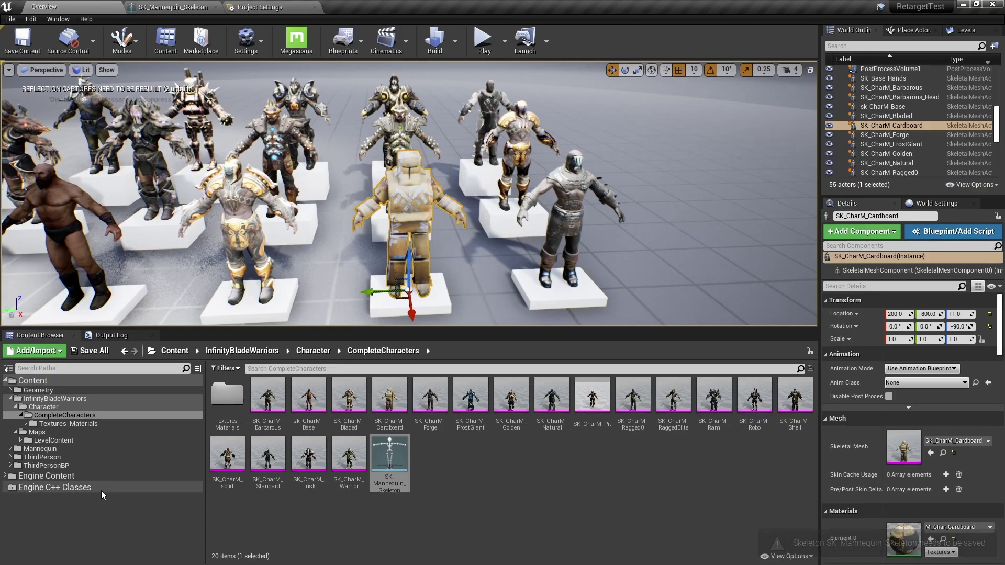
# Open ThirdPersonExampleMap and set its World Settings GameMode Override to ThirdPersonGameMode.
pyautogui.click(48, 474)
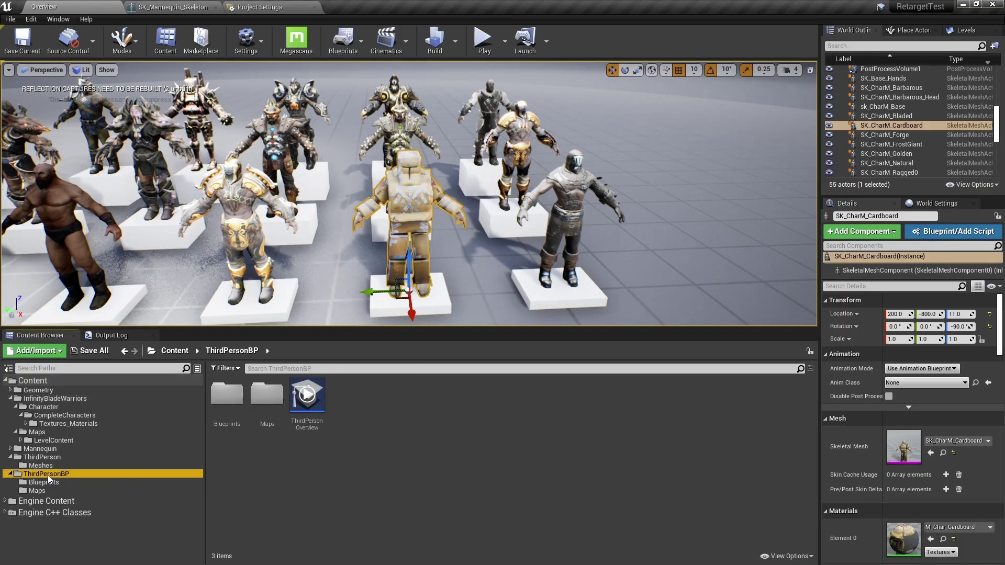
pyautogui.click(45, 491)
pyautogui.doubleClick(227, 398)
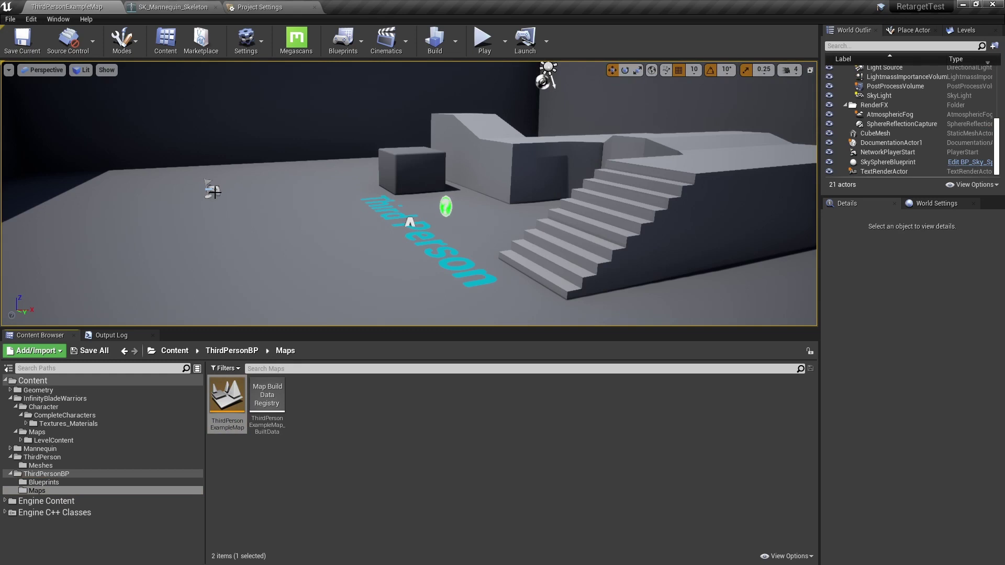
pyautogui.click(212, 191)
pyautogui.click(947, 205)
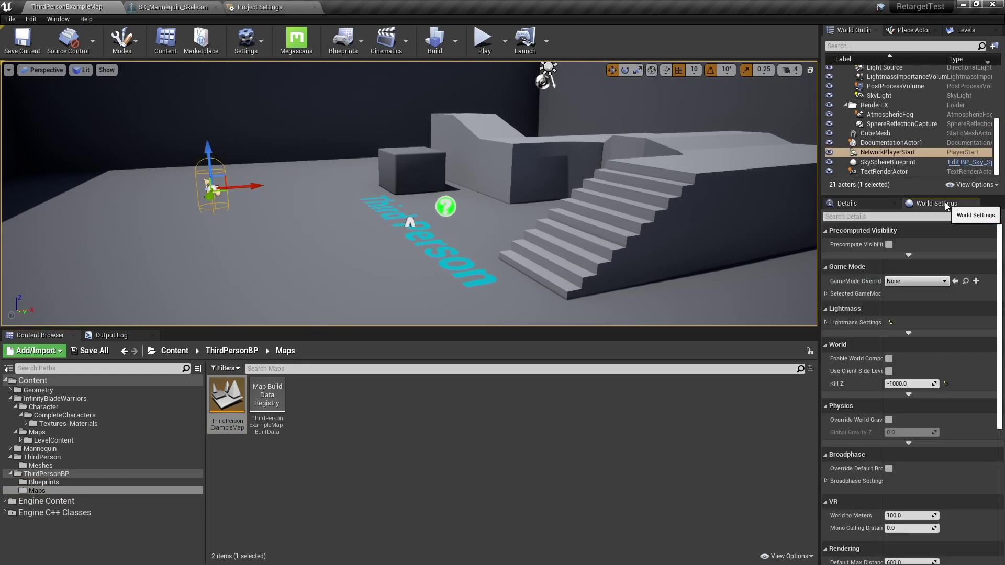
pyautogui.click(826, 294)
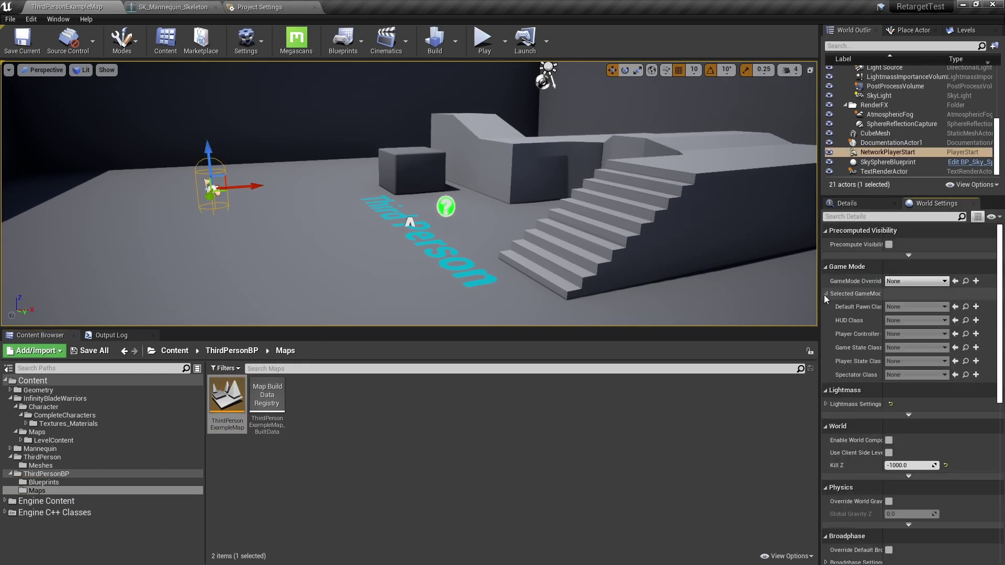
pyautogui.click(924, 283)
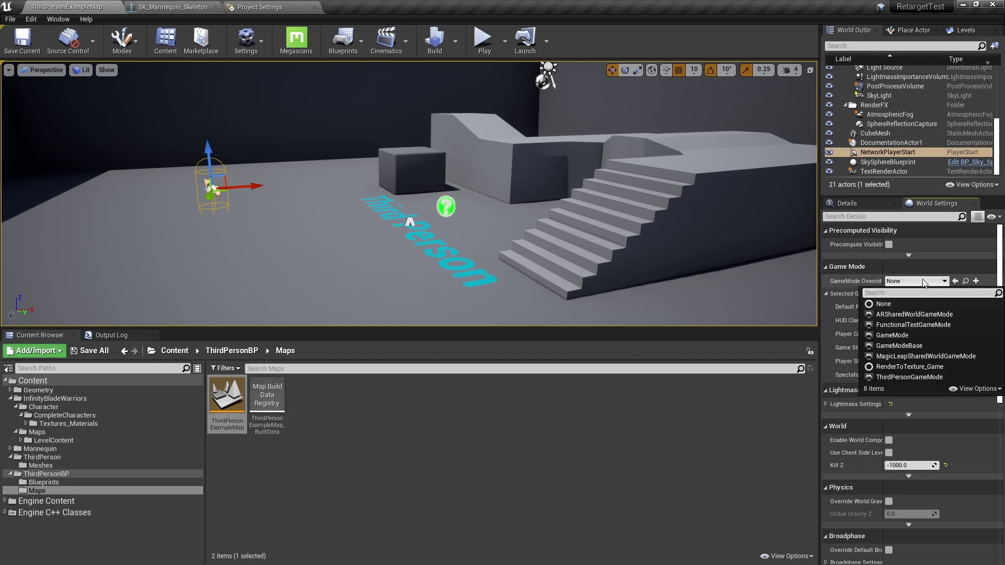
pyautogui.click(932, 377)
# Inspect the ThirdPersonCharacter blueprint's Mesh and locate its SK_Mannequin asset folder.
pyautogui.click(966, 307)
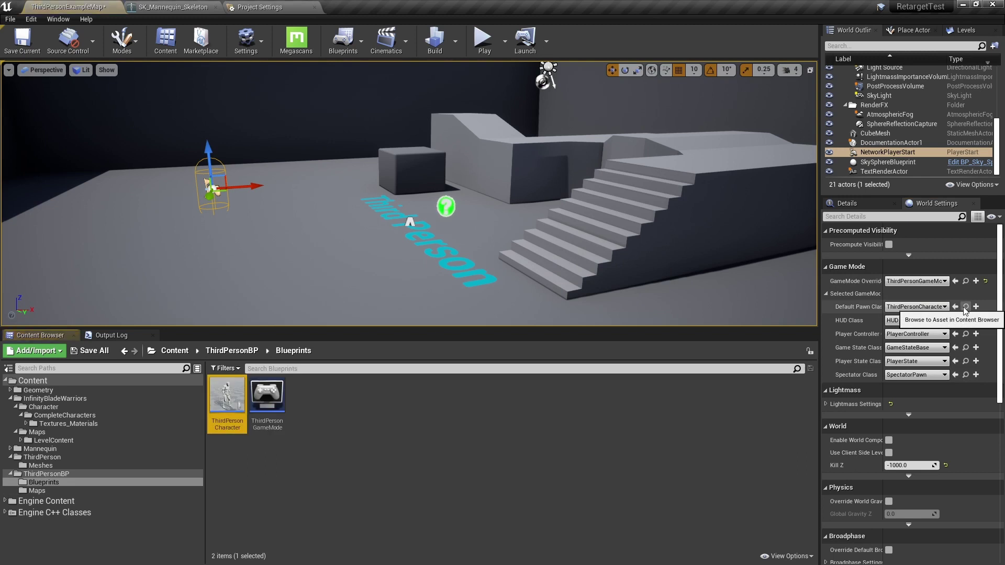
pyautogui.doubleClick(229, 401)
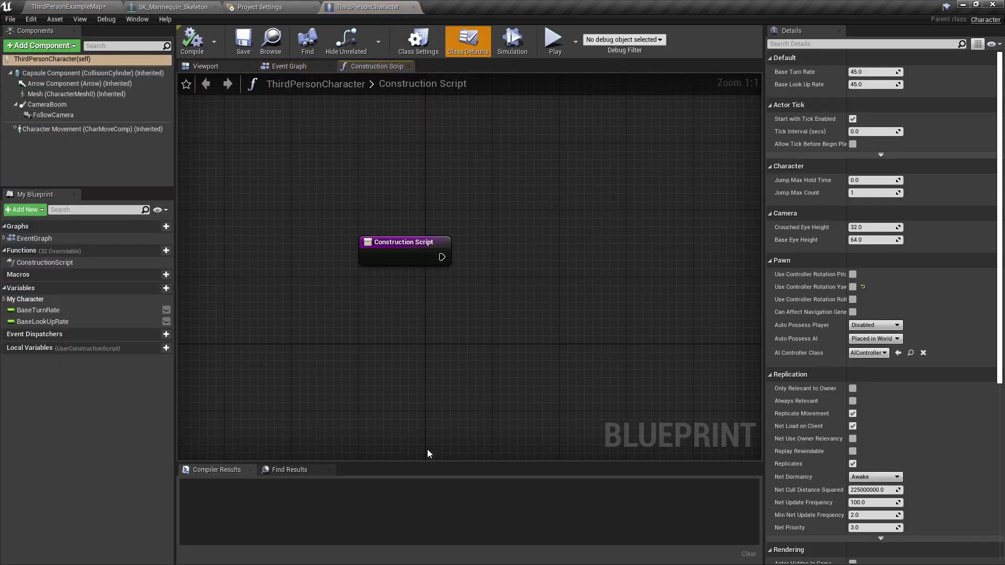
pyautogui.click(66, 96)
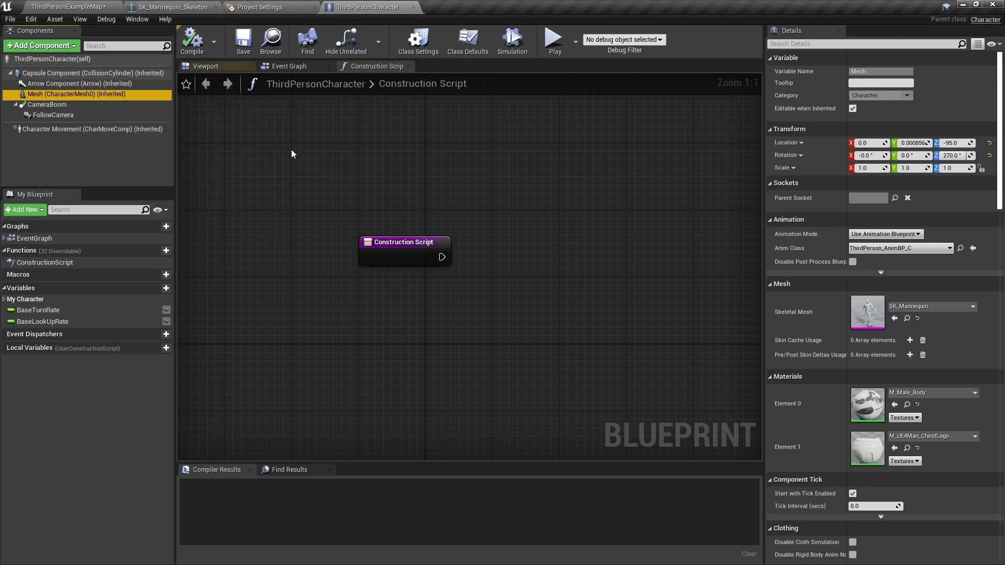
pyautogui.click(907, 318)
pyautogui.click(309, 470)
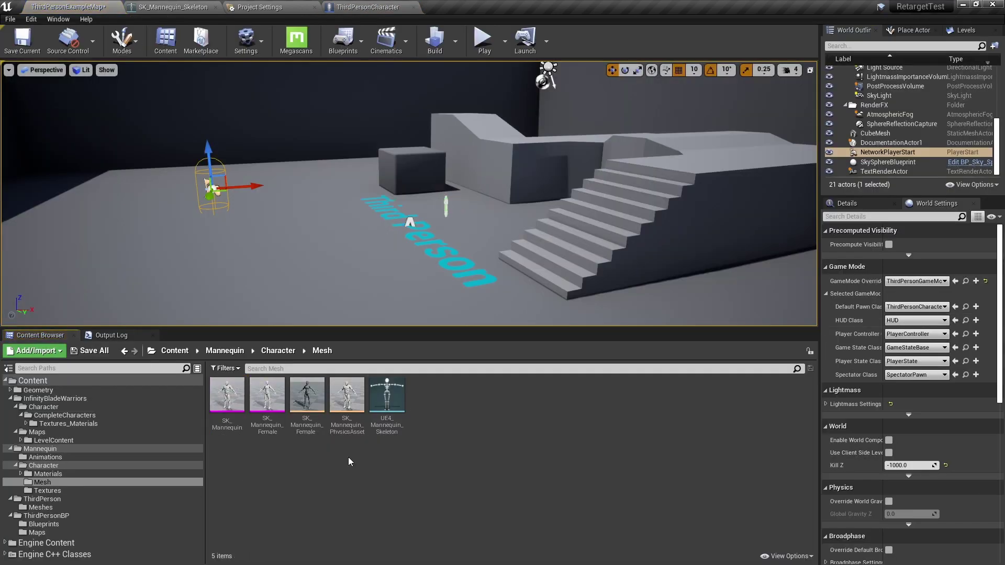
# Assign the Humanoid rig to UE4_Mannequin_Skeleton in the Retarget Manager, then return to the level.
pyautogui.doubleClick(395, 394)
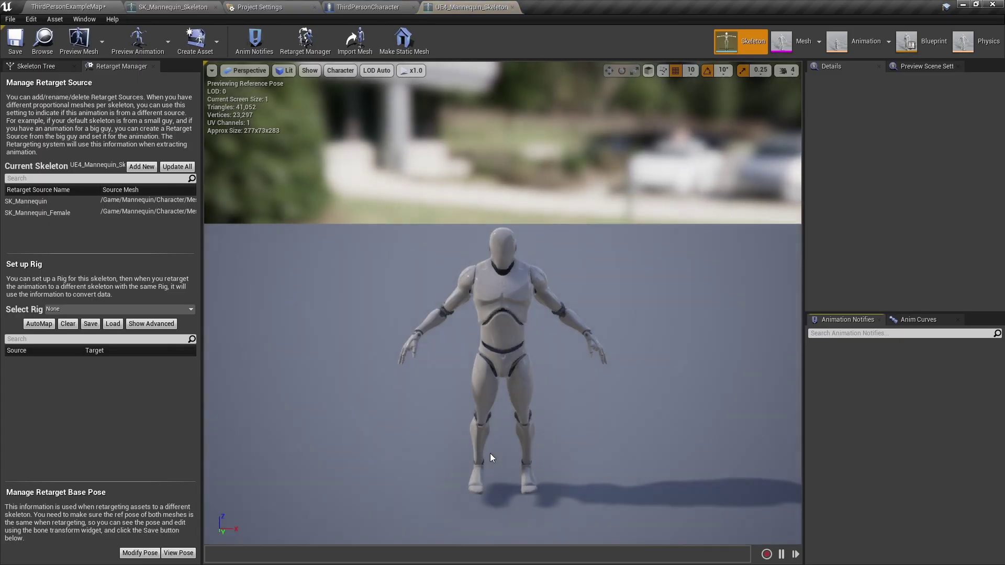
pyautogui.click(151, 66)
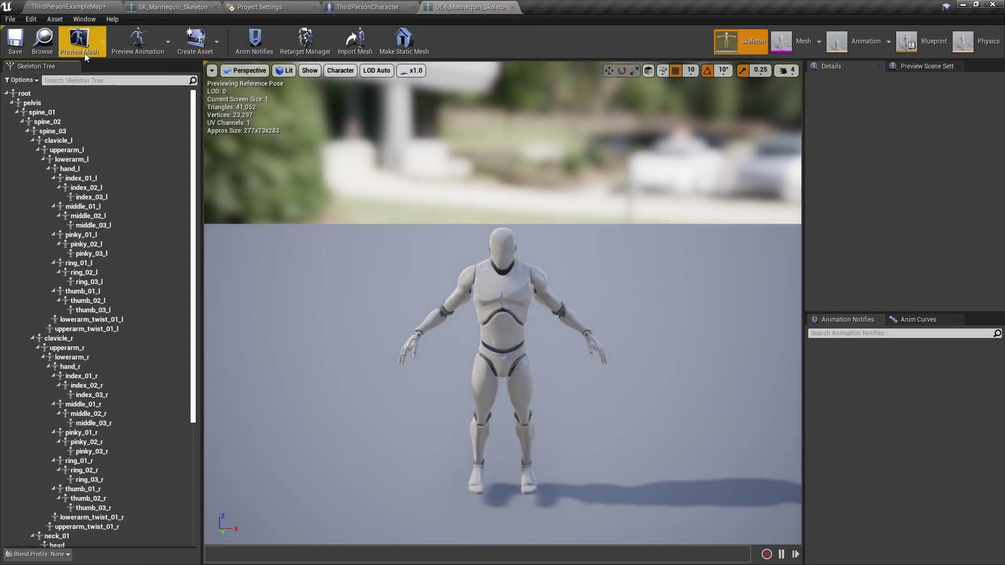
pyautogui.click(321, 41)
pyautogui.click(96, 311)
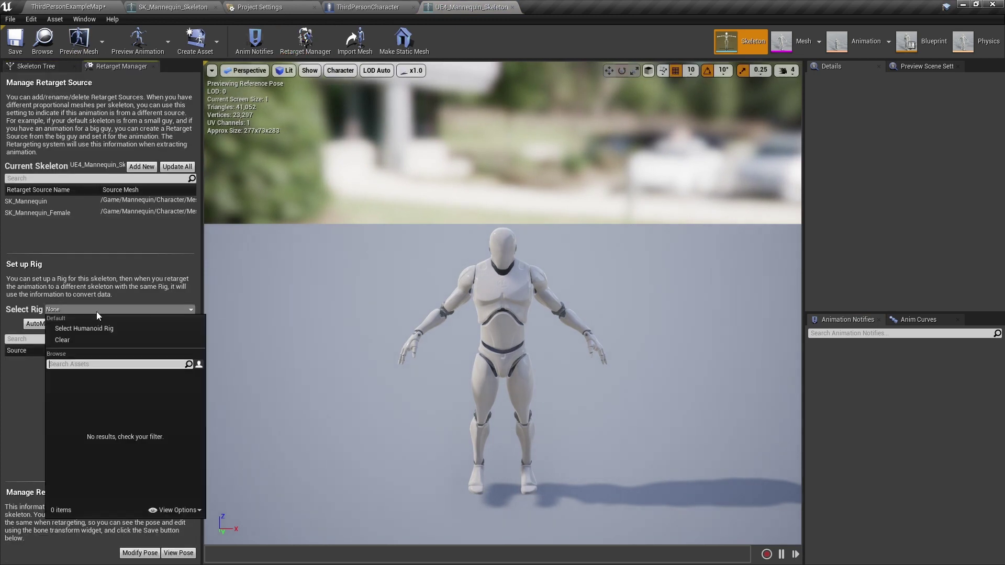
pyautogui.click(78, 329)
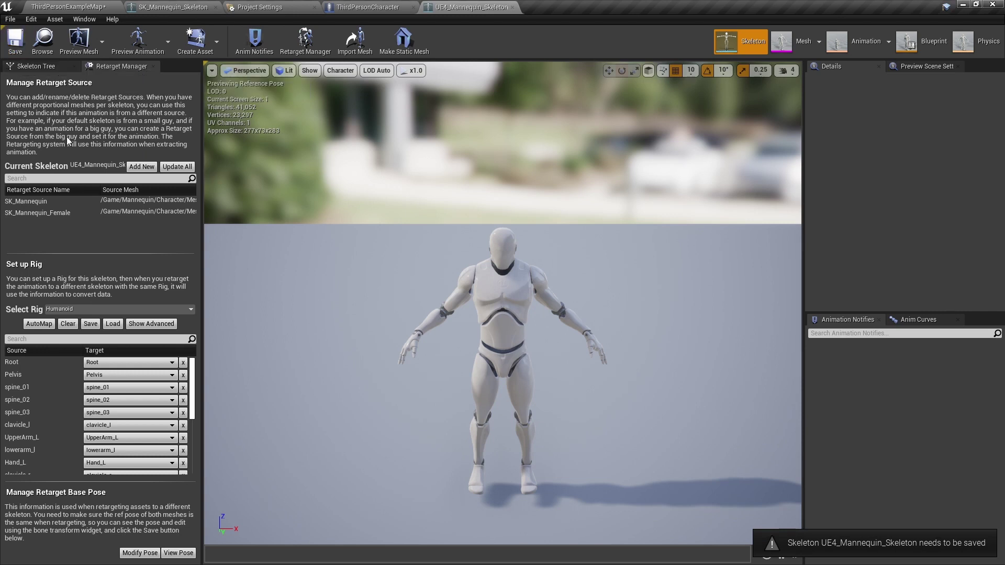
pyautogui.click(70, 7)
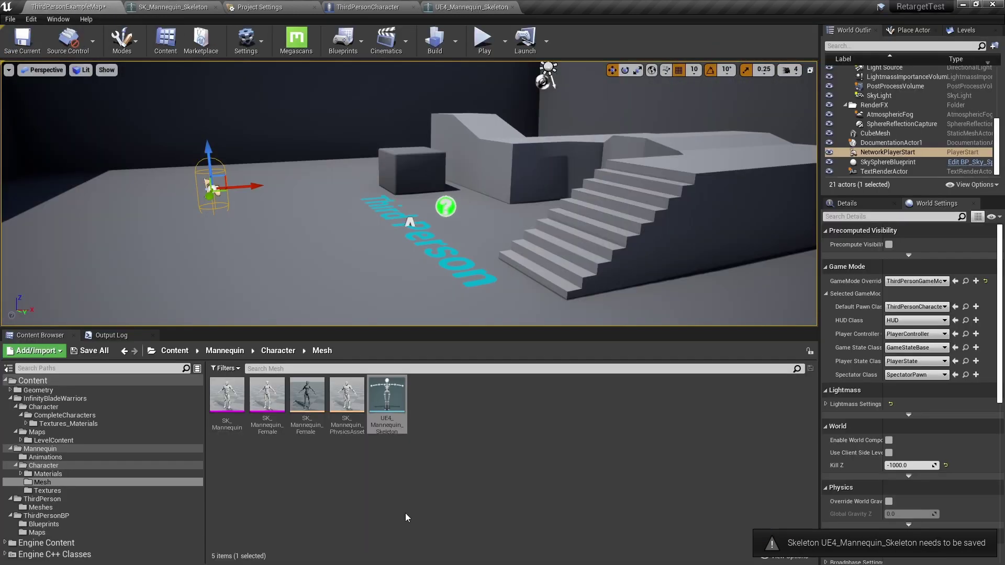
# Open ThirdPerson_AnimBP from Mannequin/Animations and view its AnimGraph Default state machine.
pyautogui.click(41, 458)
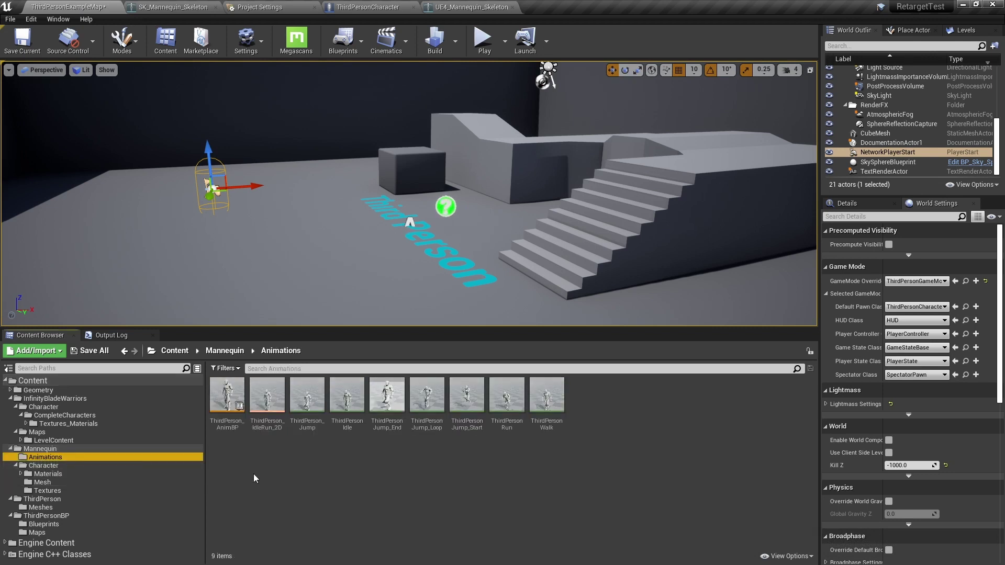
pyautogui.click(239, 447)
pyautogui.doubleClick(226, 395)
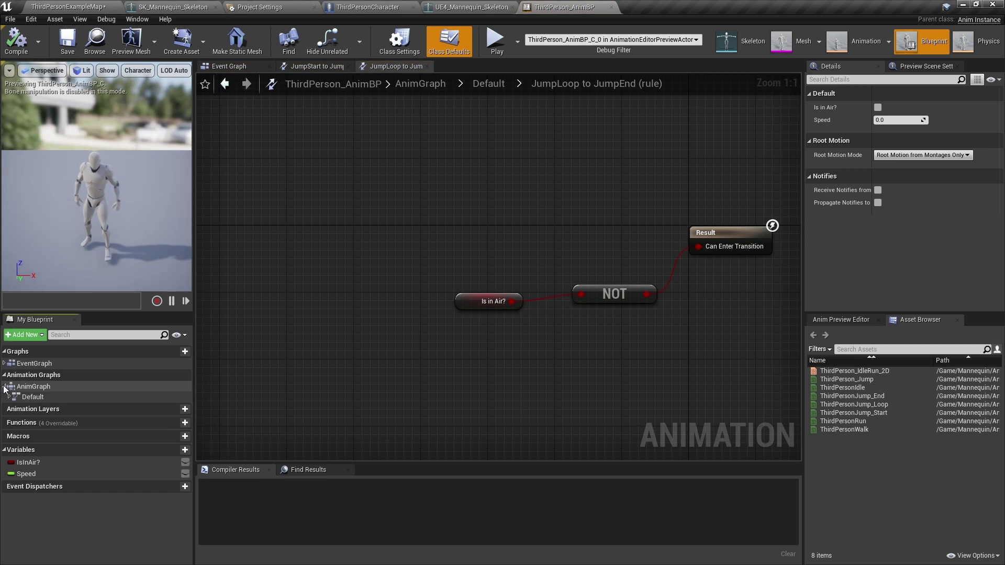
pyautogui.click(4, 387)
pyautogui.click(33, 397)
pyautogui.click(10, 396)
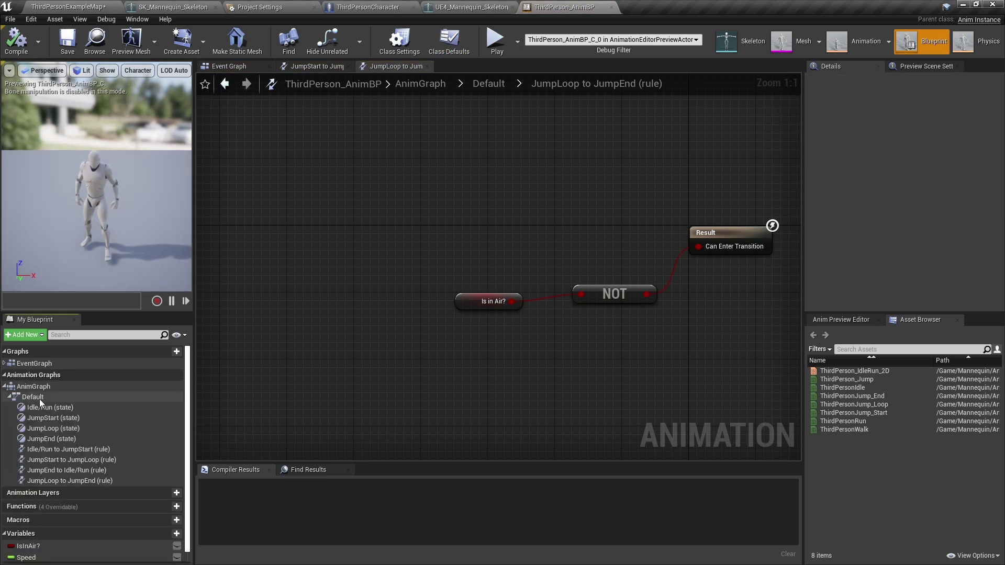
pyautogui.doubleClick(33, 397)
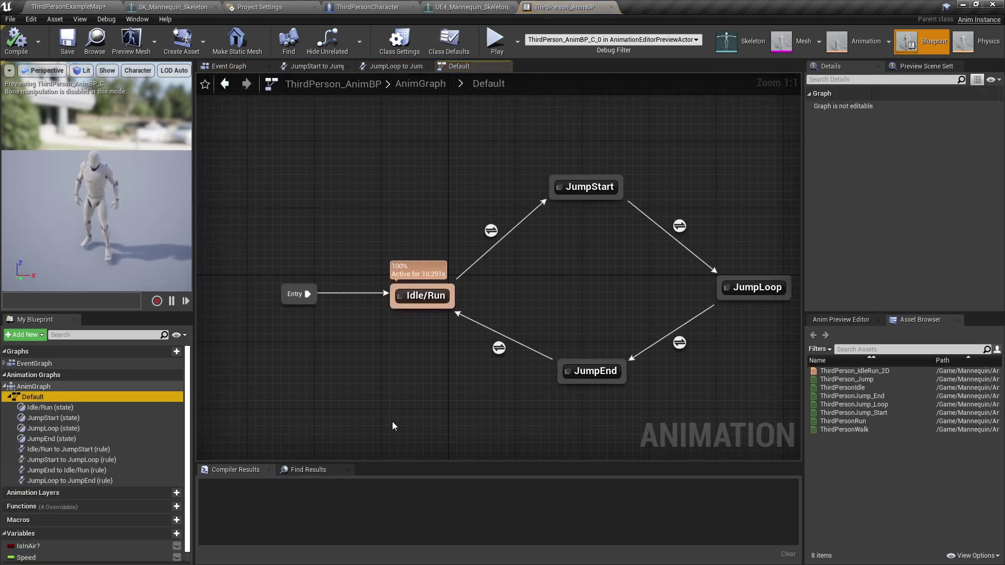
pyautogui.click(47, 8)
# Duplicate ThirdPerson_AnimBP with its animations and retarget them to SK_Mannequin_Skeleton.
pyautogui.rightClick(229, 398)
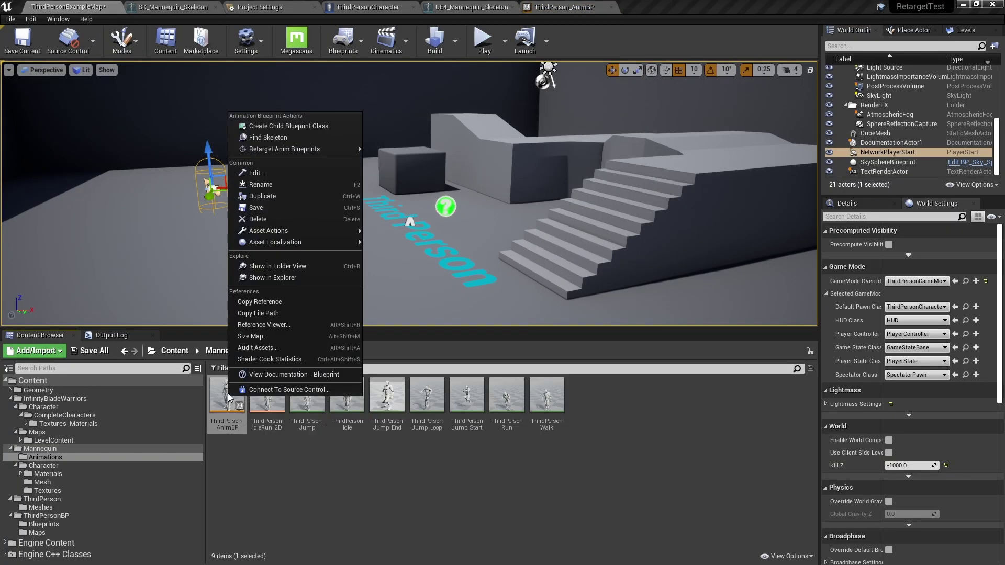
pyautogui.moveTo(301, 149)
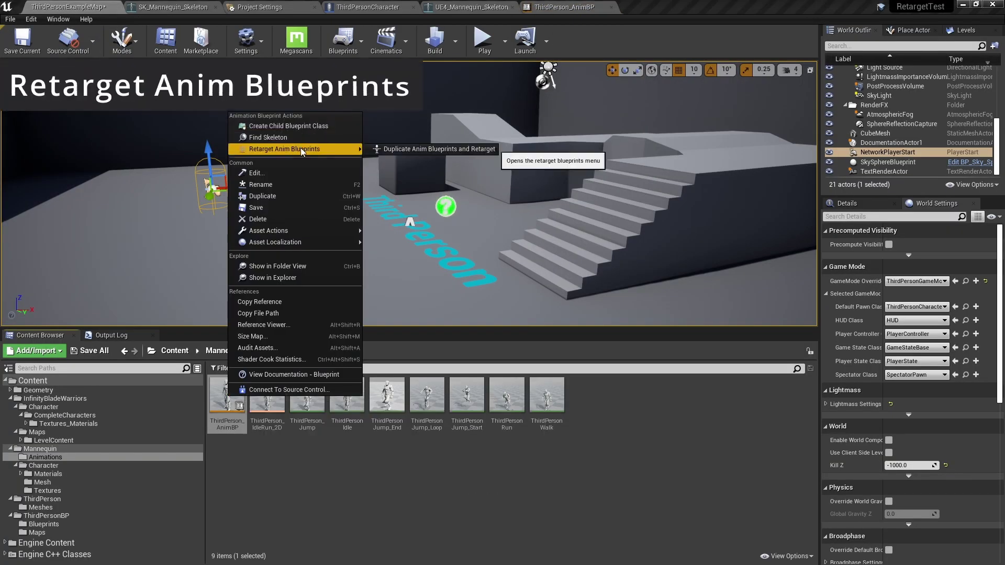
pyautogui.click(426, 152)
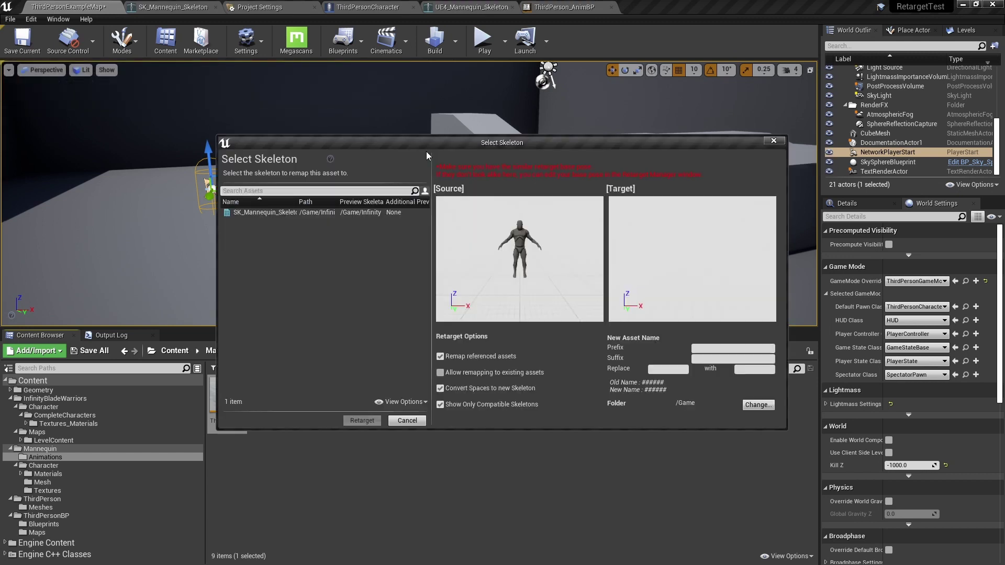
pyautogui.click(284, 213)
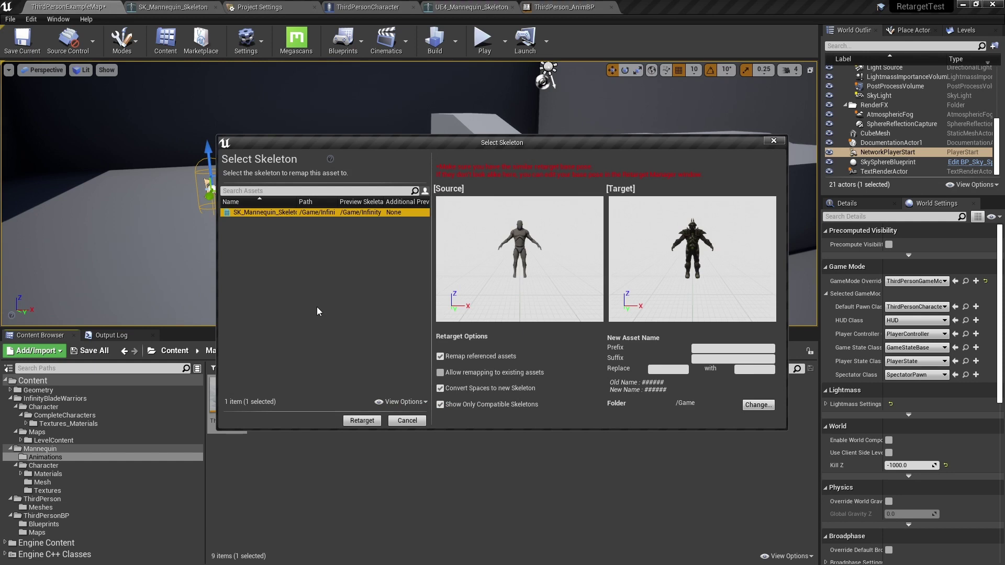
pyautogui.click(349, 421)
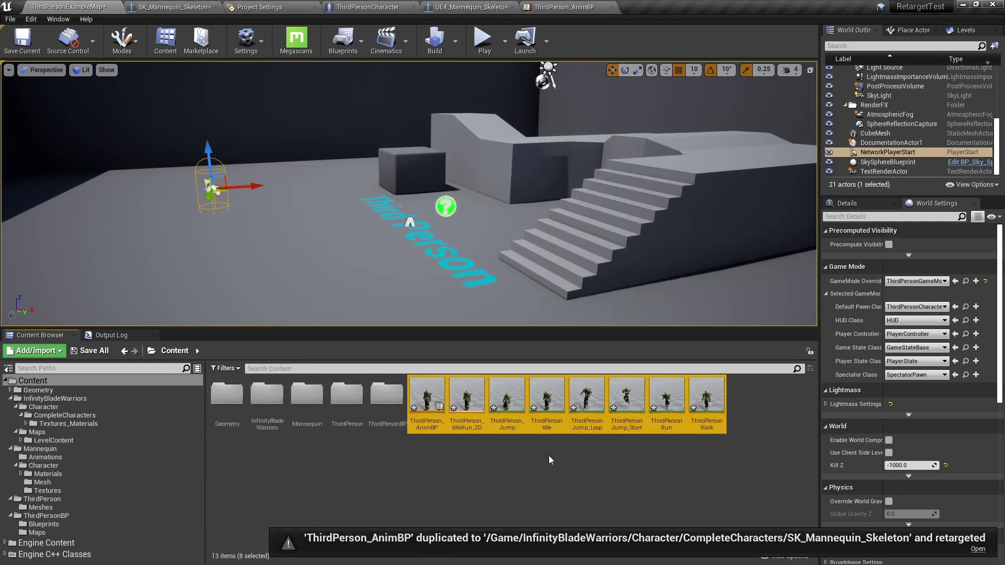
# Select the eight ThirdPerson animation assets and create an Animations folder in InfinityBladeWarriors.
pyautogui.click(637, 471)
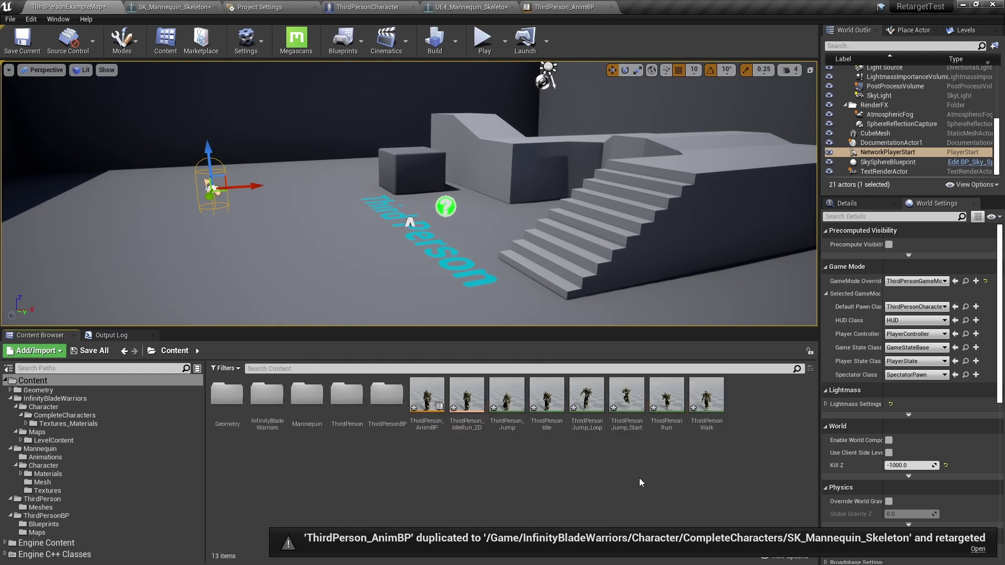
pyautogui.click(441, 412)
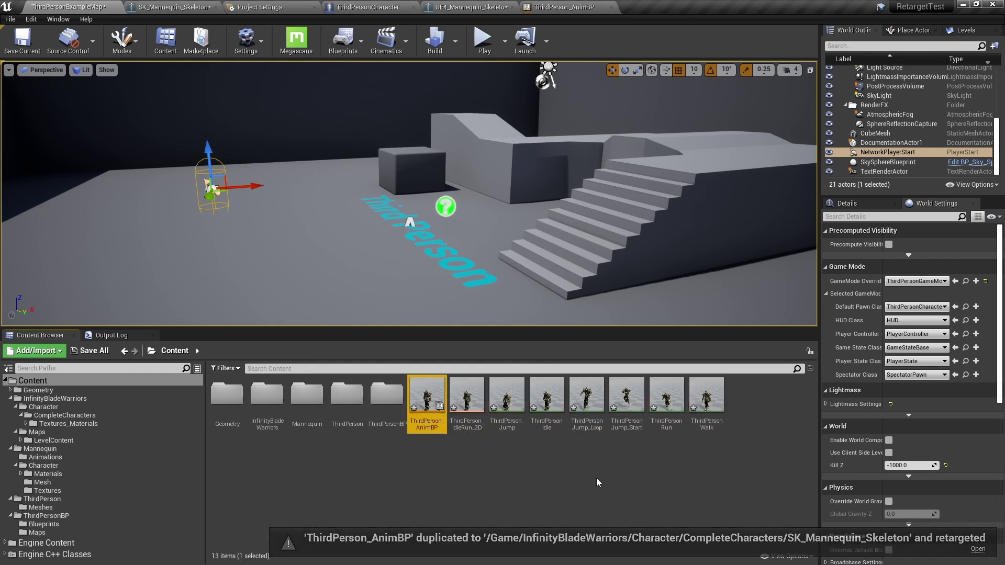
pyautogui.keyDown('shift'); pyautogui.click(710, 397); pyautogui.keyUp('shift')
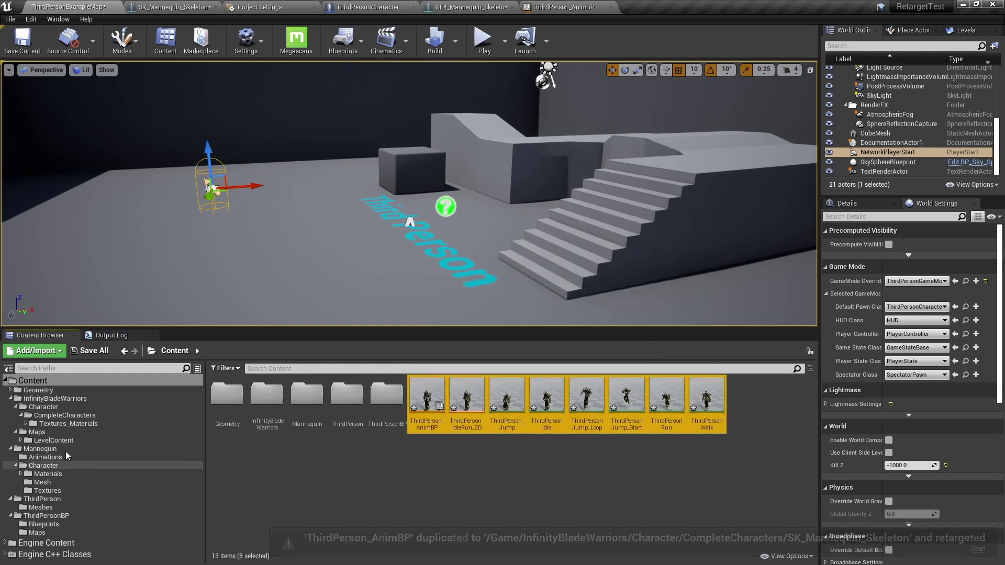
pyautogui.click(50, 399)
pyautogui.rightClick(307, 471)
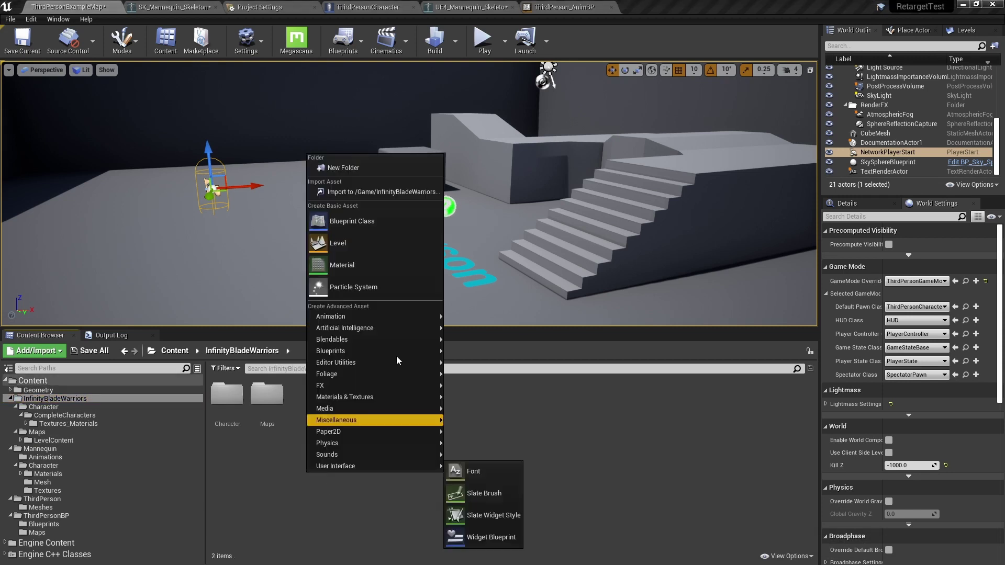
pyautogui.click(362, 164)
pyautogui.write('Animations')
pyautogui.press('Return')
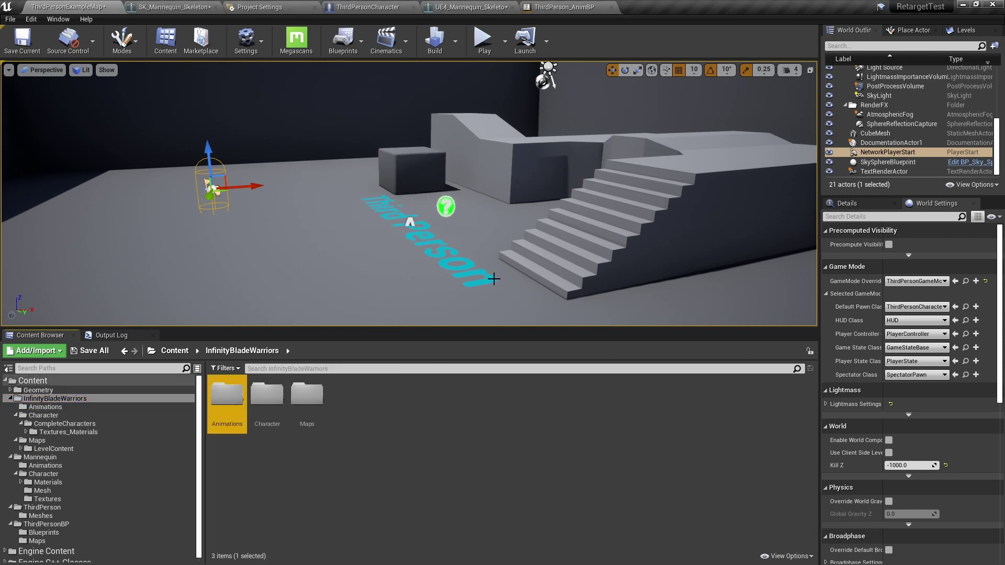
# Copy the eight selected assets into the new Animations folder and open it.
pyautogui.click(33, 380)
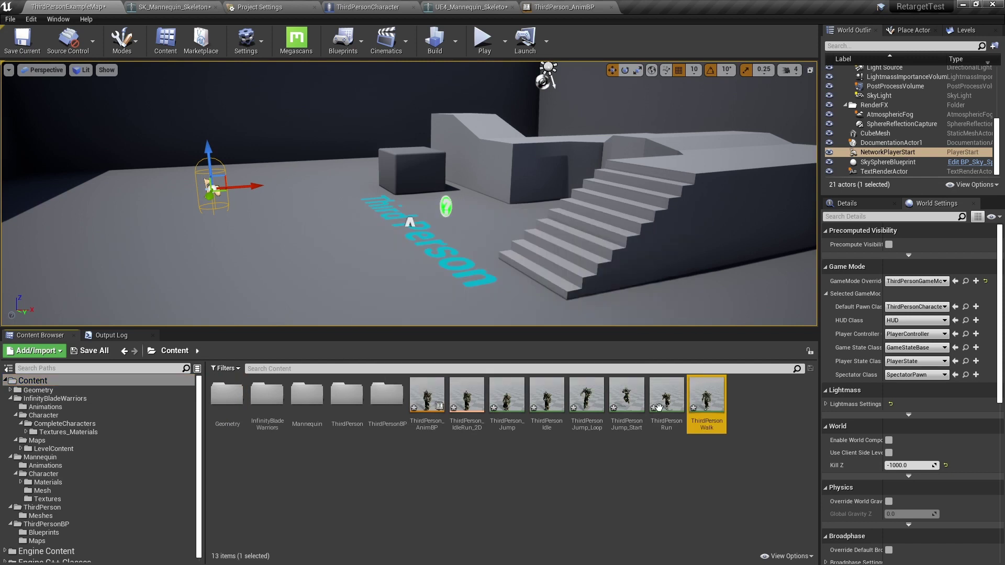
pyautogui.moveTo(437, 405); pyautogui.dragTo(52, 408)
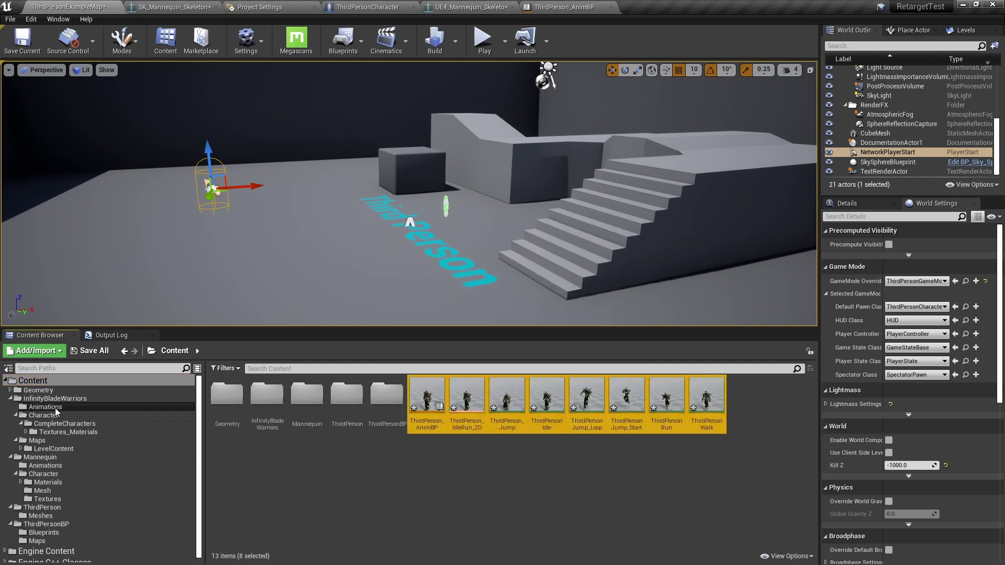
pyautogui.click(80, 434)
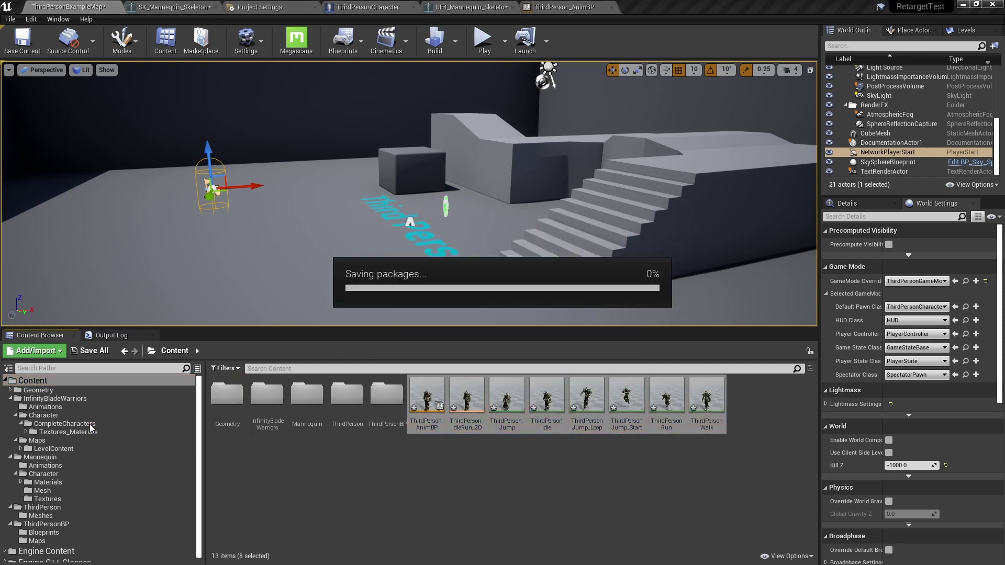
pyautogui.rightClick(52, 382)
pyautogui.click(99, 277)
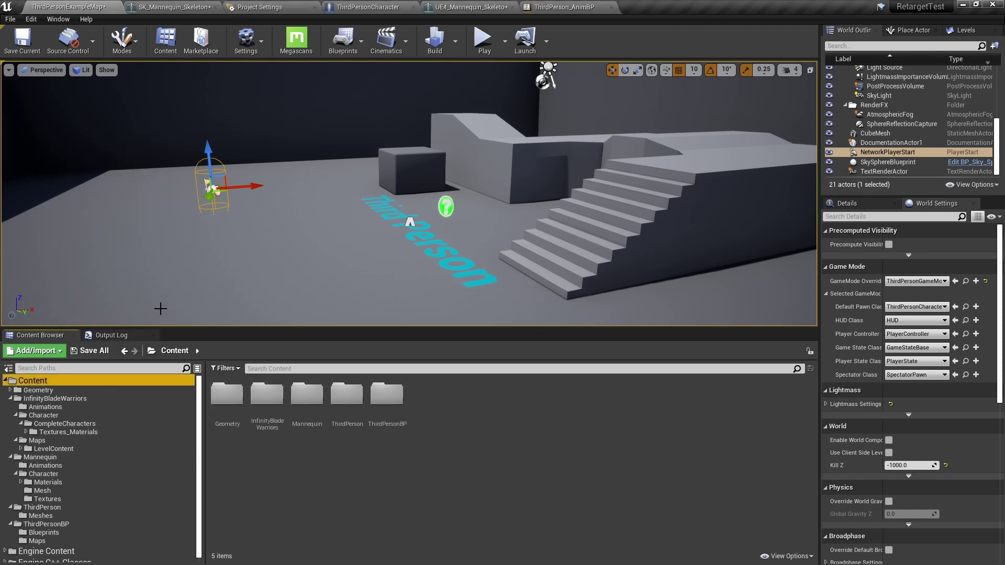
pyautogui.click(45, 407)
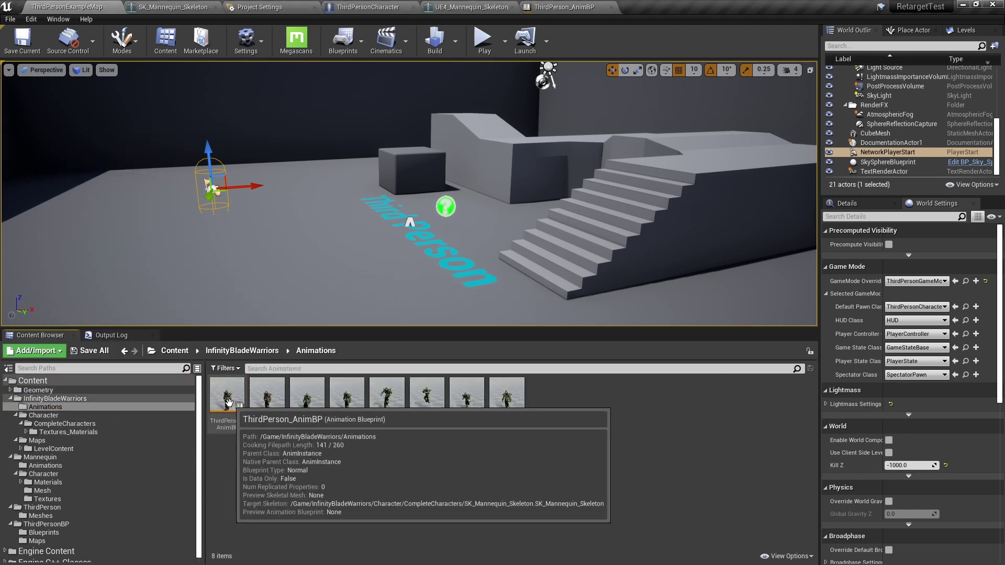
# Open the copied ThirdPerson_AnimBP and select the ThirdPersonJump_End animation in its Asset Browser.
pyautogui.doubleClick(227, 400)
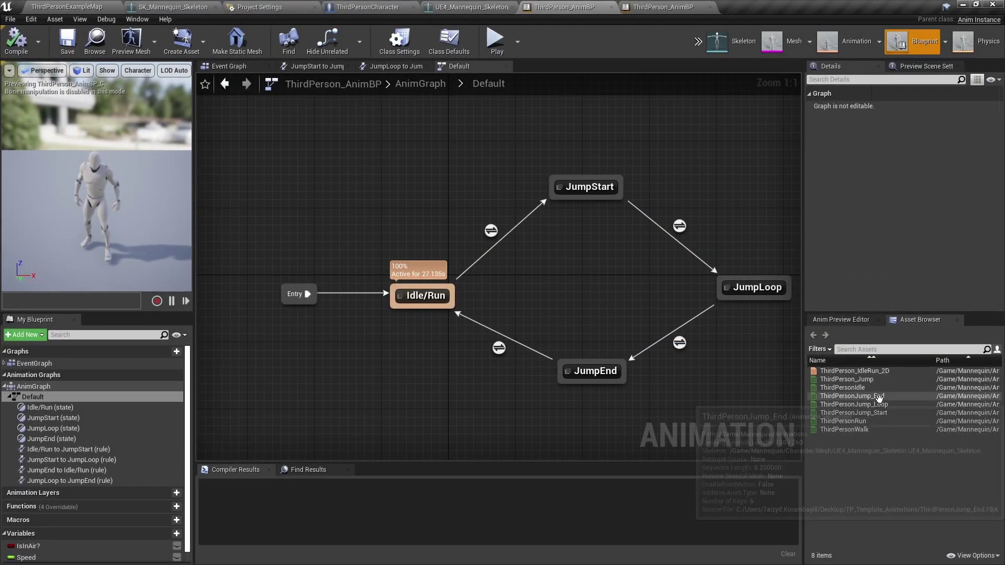
pyautogui.click(878, 397)
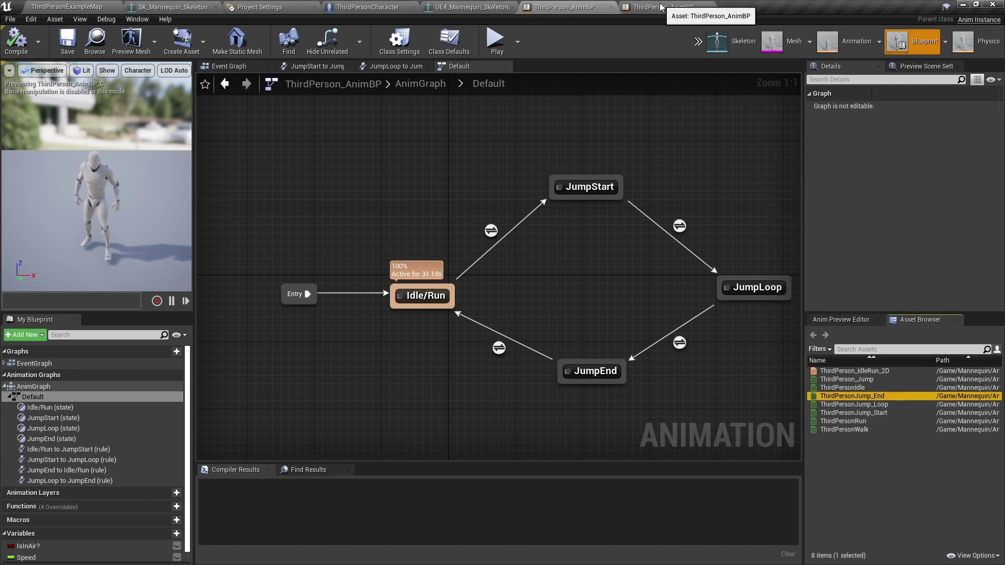
pyautogui.moveTo(846, 400)
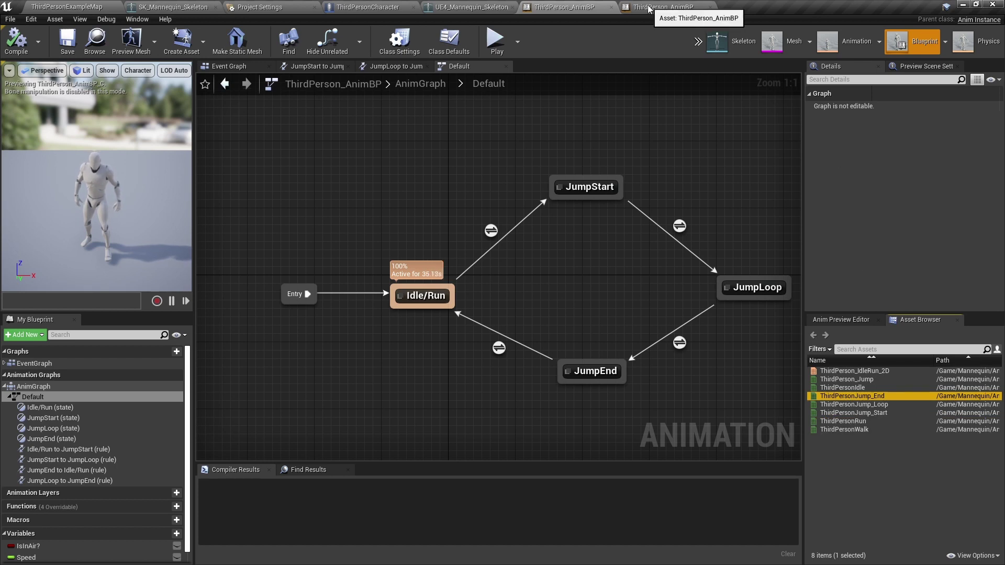
# Retarget a copy of ThirdPersonJump_End to SK_Mannequin_Skeleton, then close the new animation's tab.
pyautogui.rightClick(842, 396)
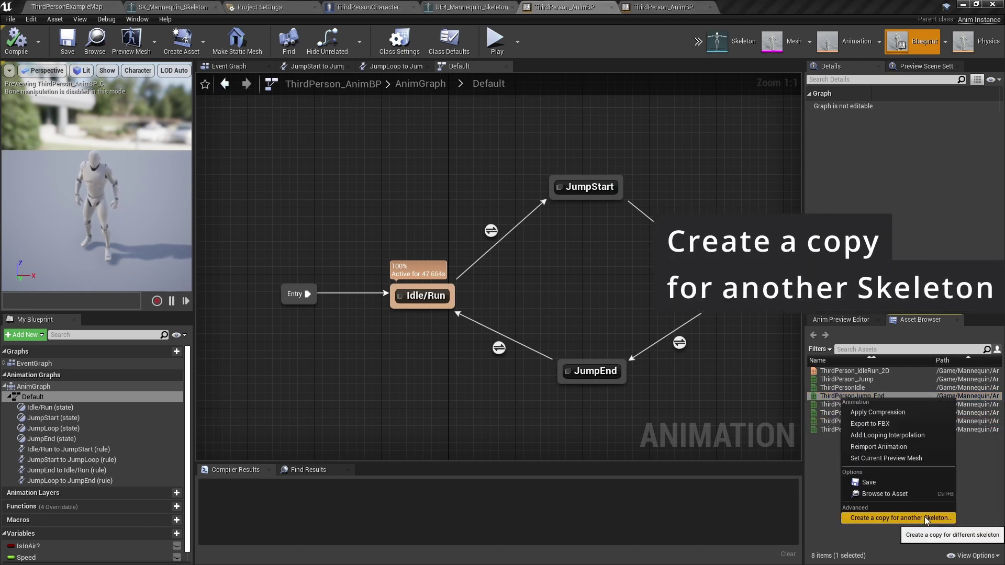
pyautogui.click(925, 517)
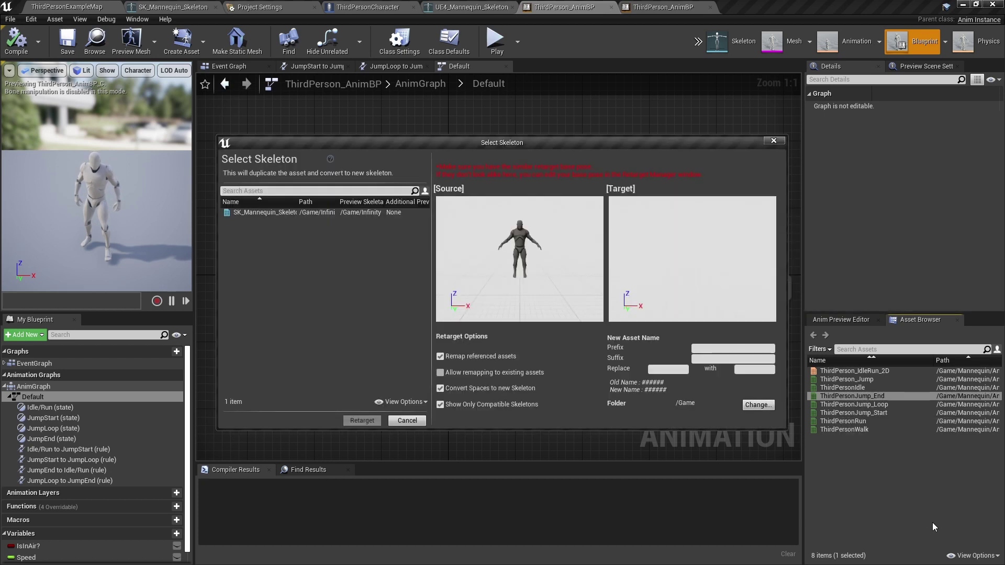
pyautogui.click(323, 214)
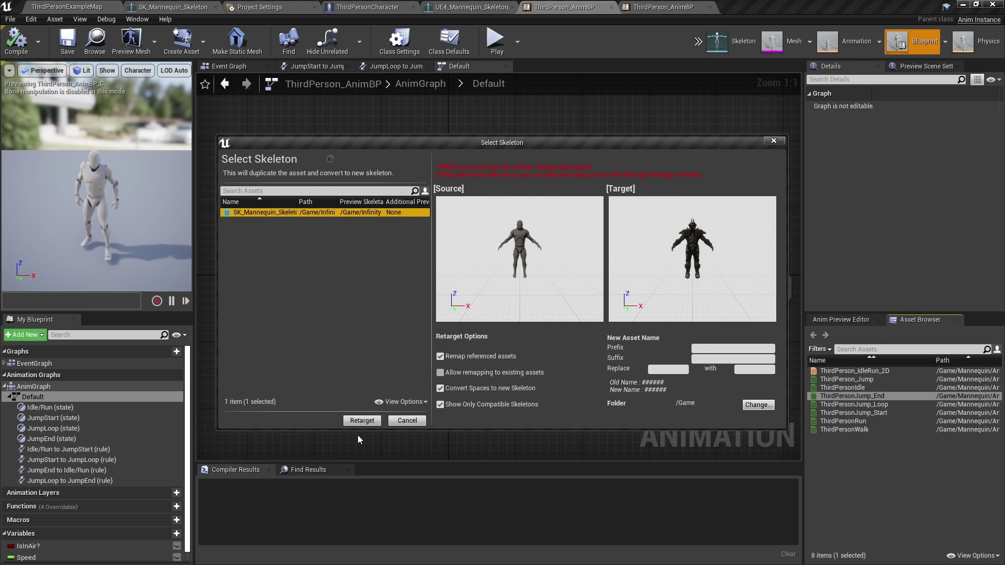
pyautogui.click(361, 421)
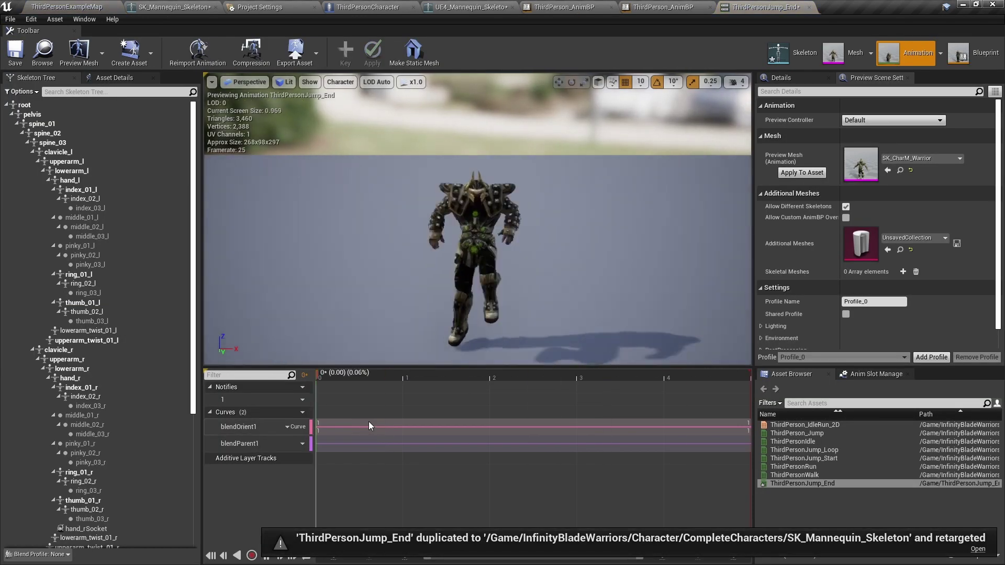
pyautogui.click(809, 6)
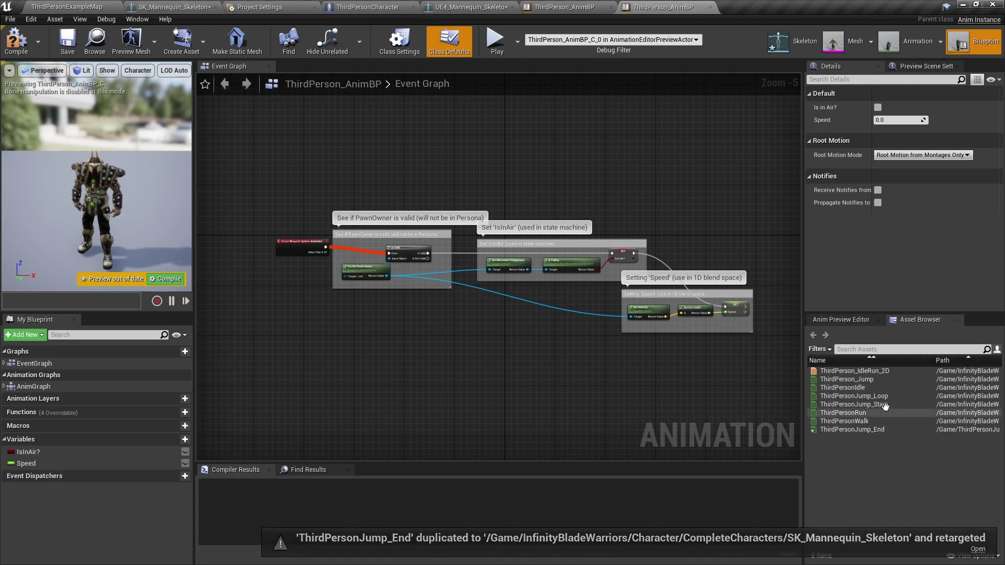
pyautogui.moveTo(884, 430)
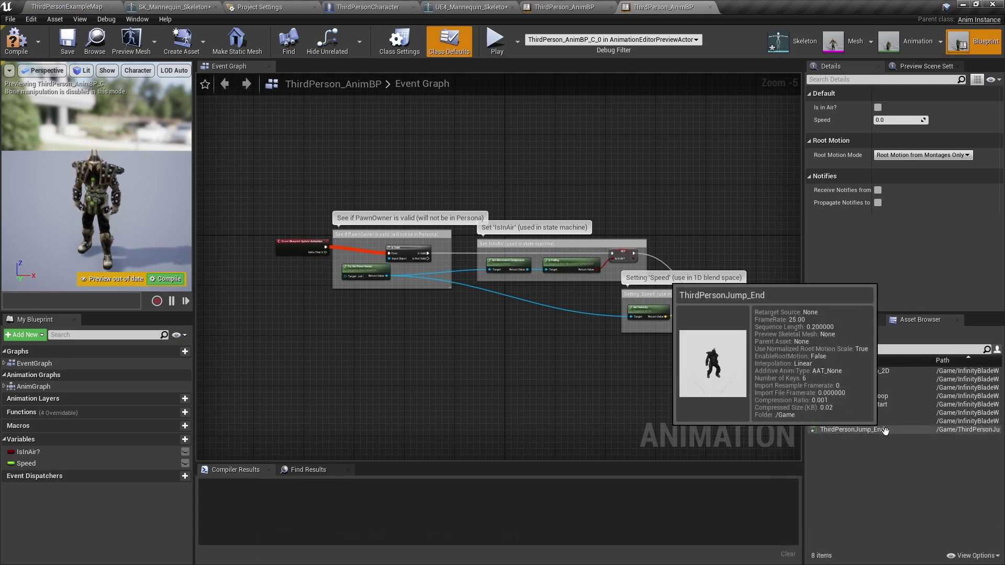
# Move ThirdPersonJump_End out of Content and fix up redirectors in the Content folder.
pyautogui.click(51, 8)
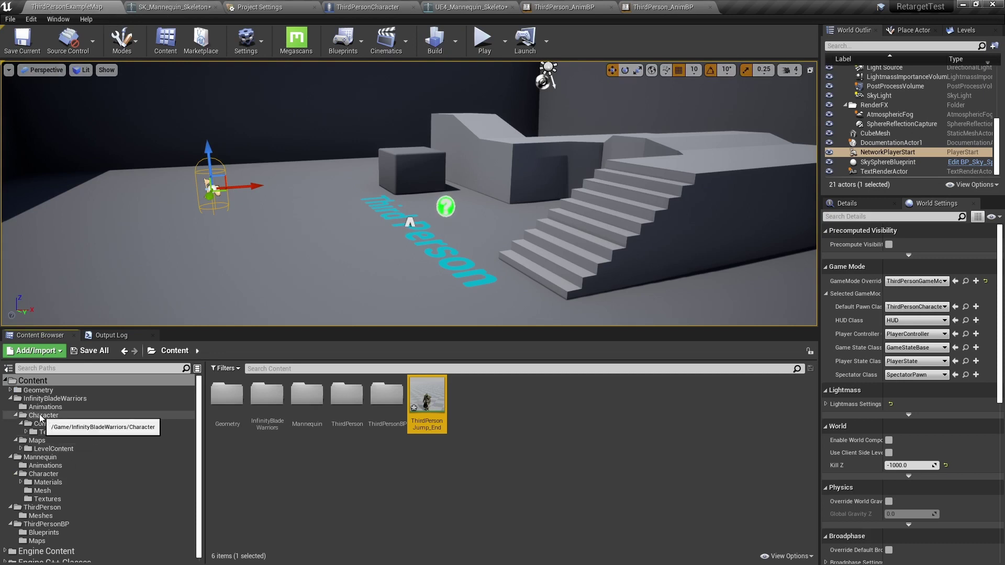
pyautogui.moveTo(421, 403); pyautogui.dragTo(41, 402)
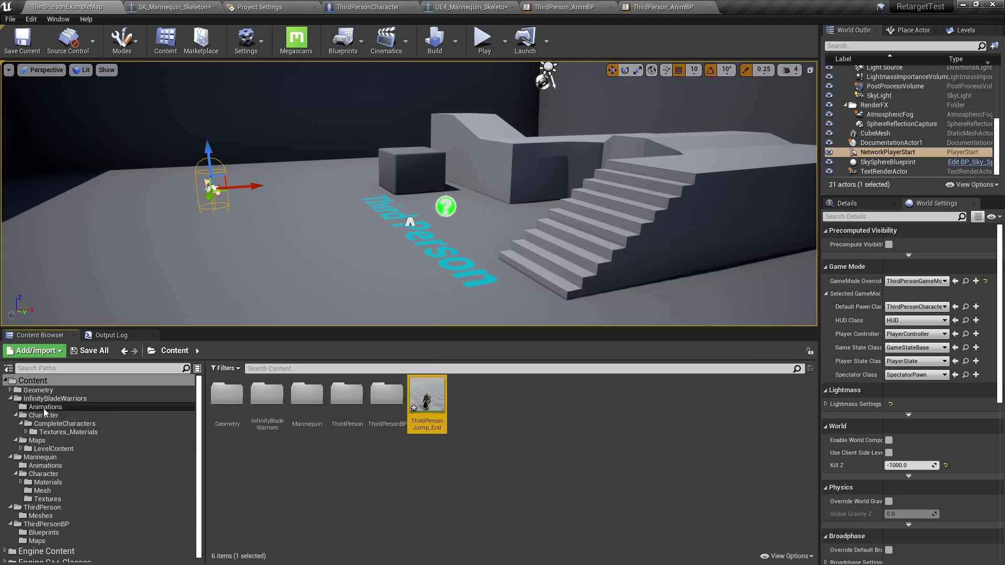
pyautogui.click(68, 430)
pyautogui.rightClick(29, 385)
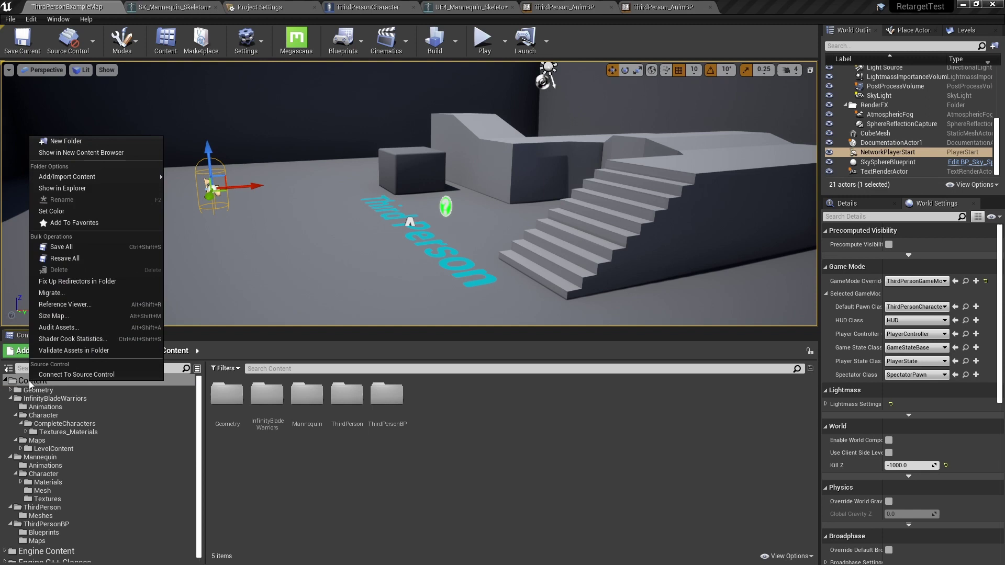
pyautogui.click(78, 281)
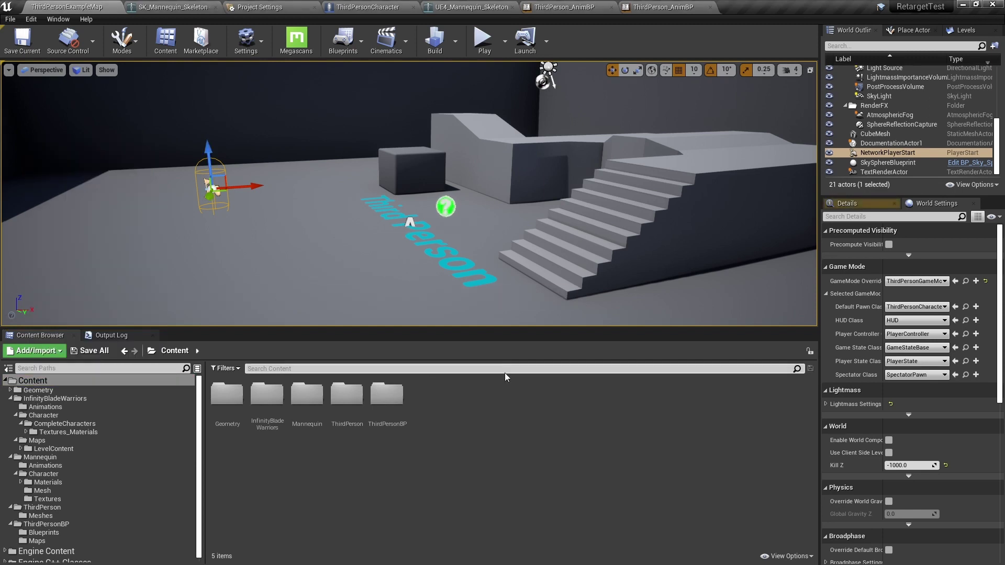
# Rename the duplicated ThirdPersonCharacter blueprint to ThirdPersonCharacter_Custom.
pyautogui.click(965, 308)
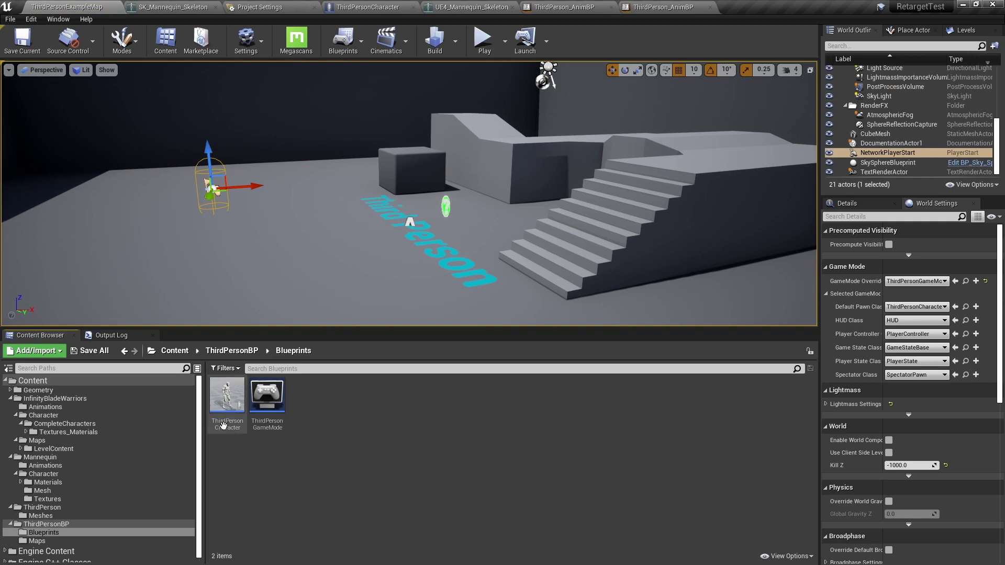
pyautogui.click(228, 398)
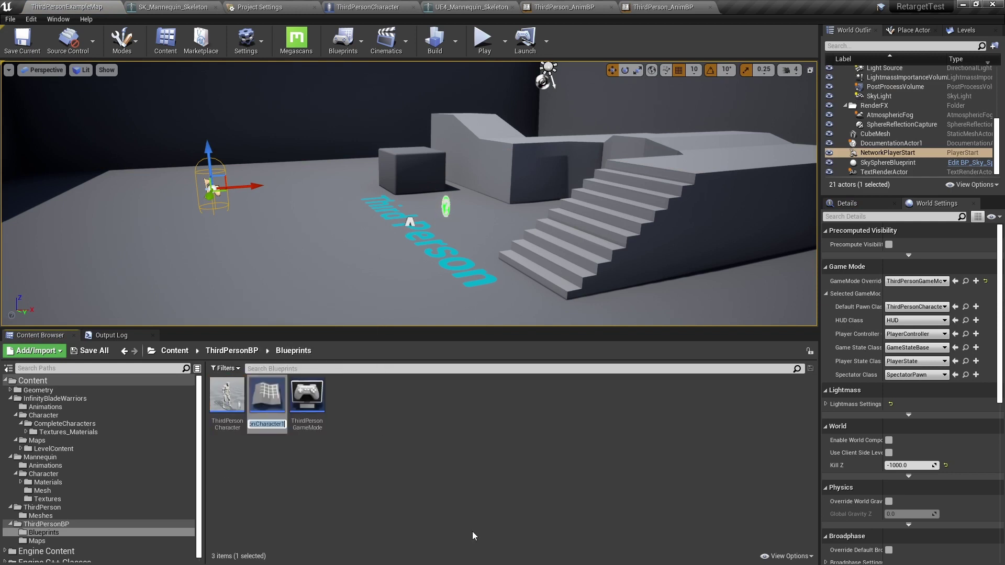
pyautogui.press('BackSpace')
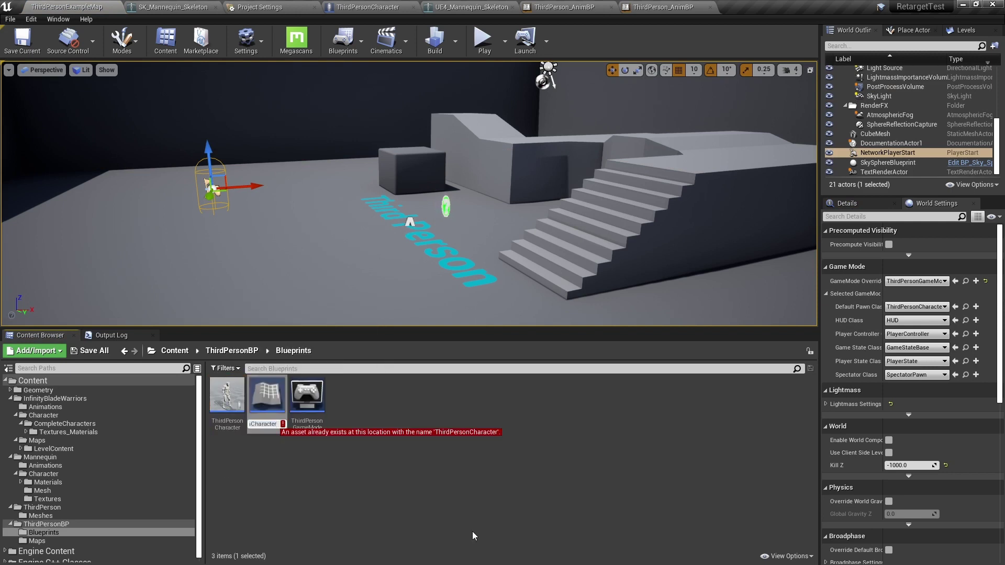
pyautogui.write('_Custom')
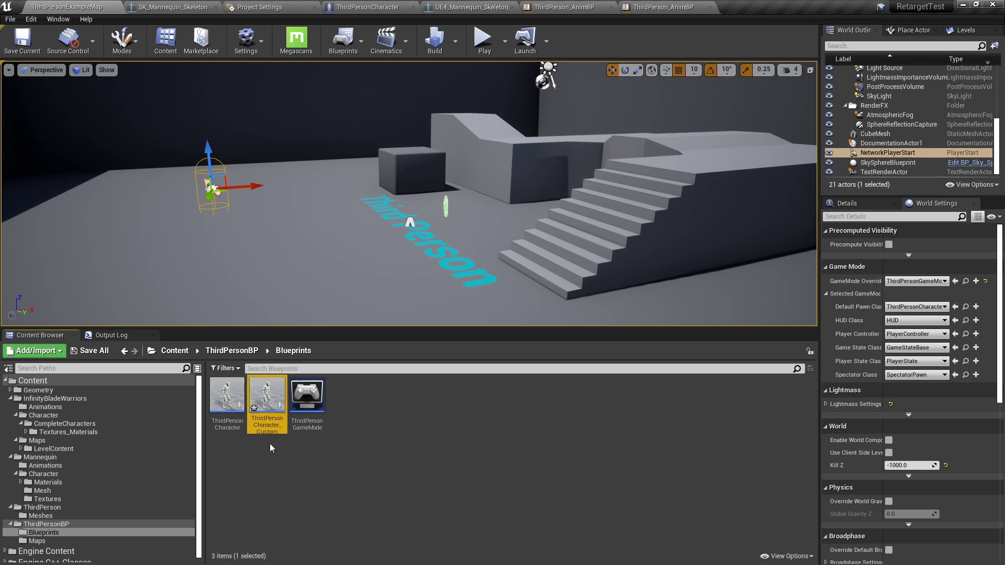
# Make ThirdPersonCharacter_Custom the default pawn class and open its blueprint.
pyautogui.click(941, 310)
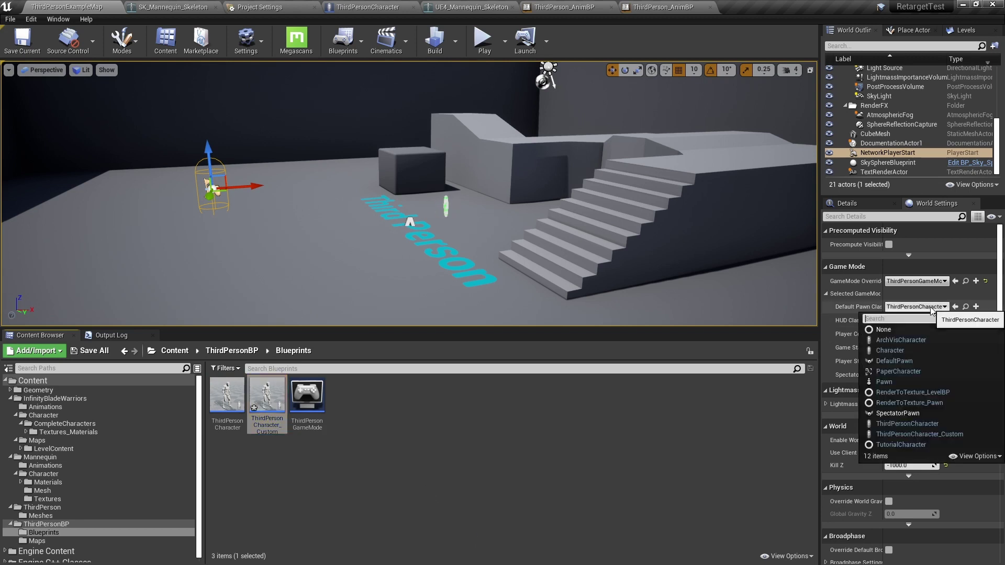
pyautogui.click(950, 435)
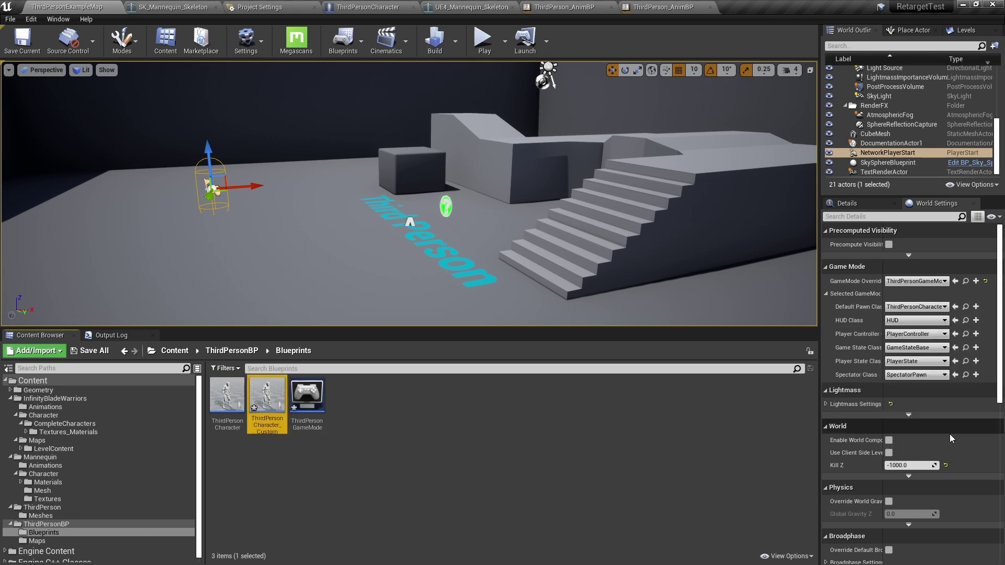
pyautogui.doubleClick(267, 398)
# Set the character's Mesh component to the SK_CharM_Cardboard skeletal mesh.
pyautogui.click(205, 67)
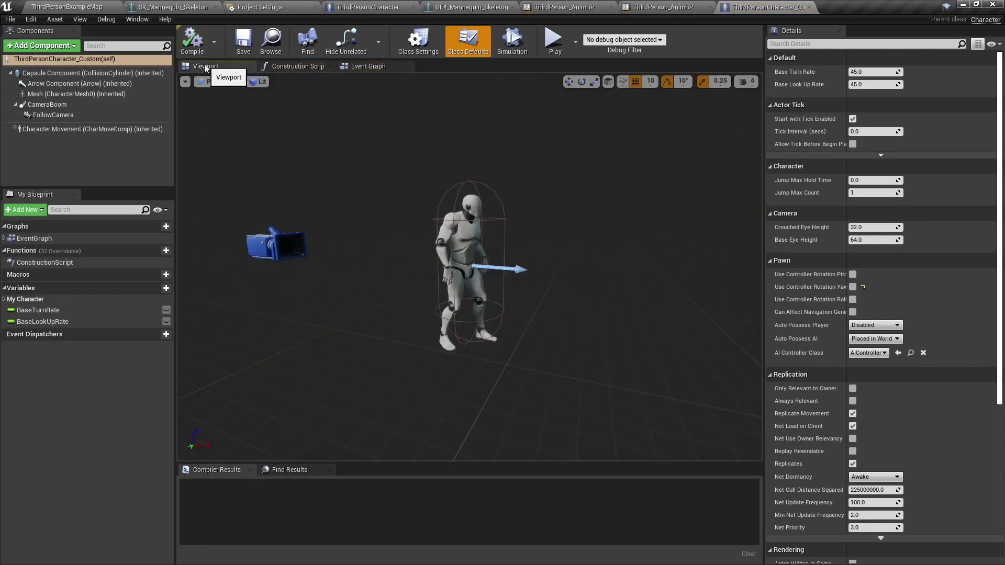
pyautogui.click(21, 95)
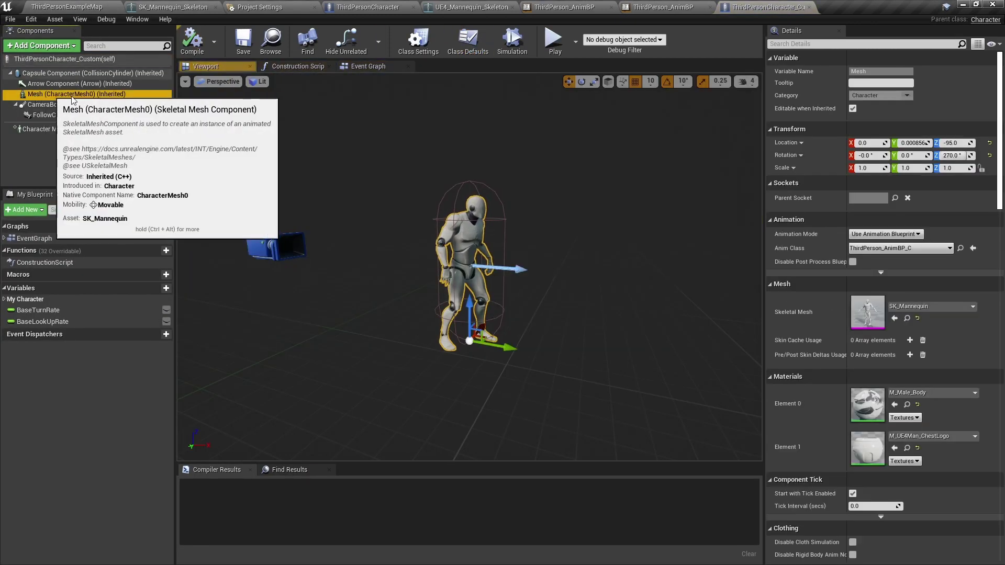
pyautogui.click(946, 307)
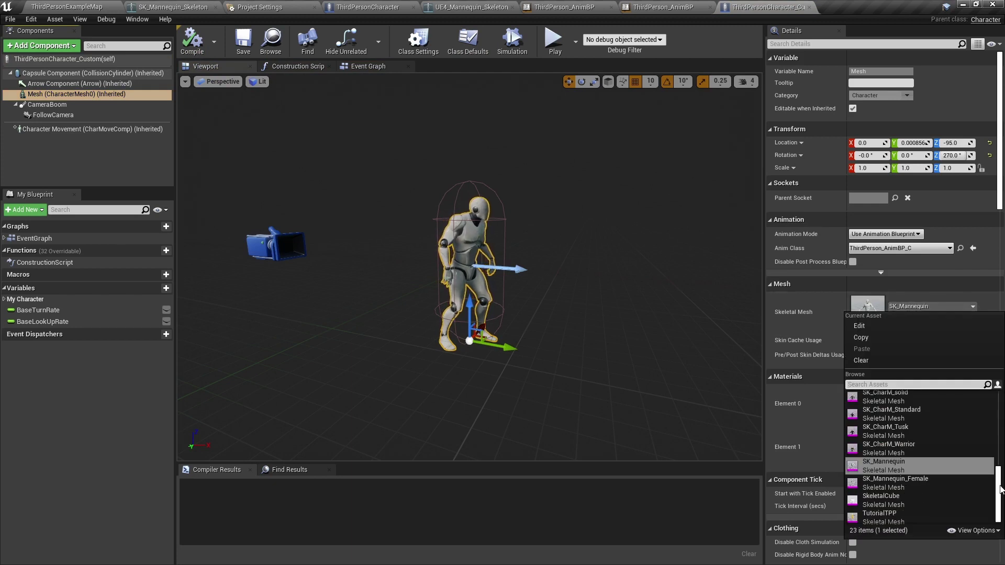
pyautogui.moveTo(1001, 489); pyautogui.dragTo(1002, 417)
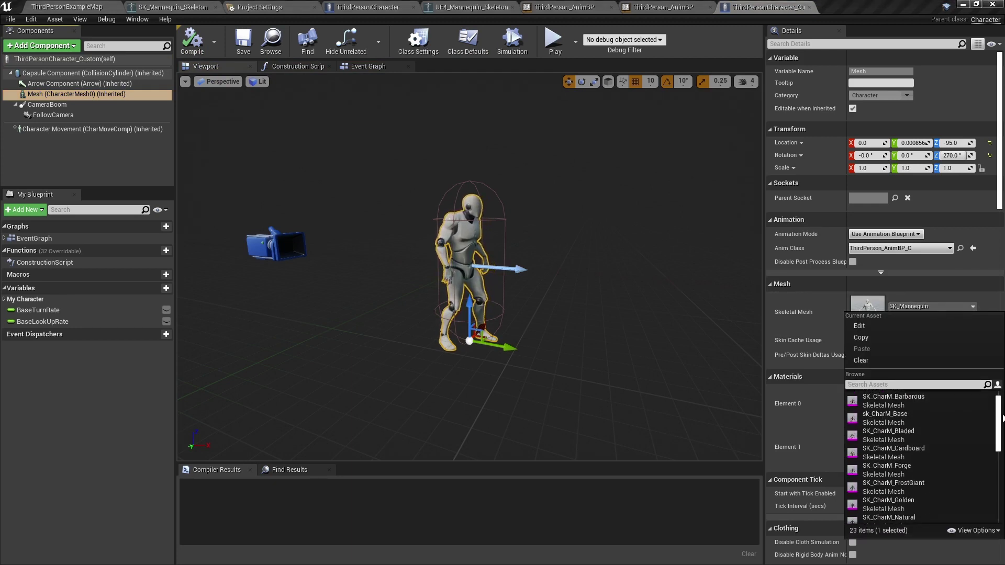
pyautogui.click(913, 452)
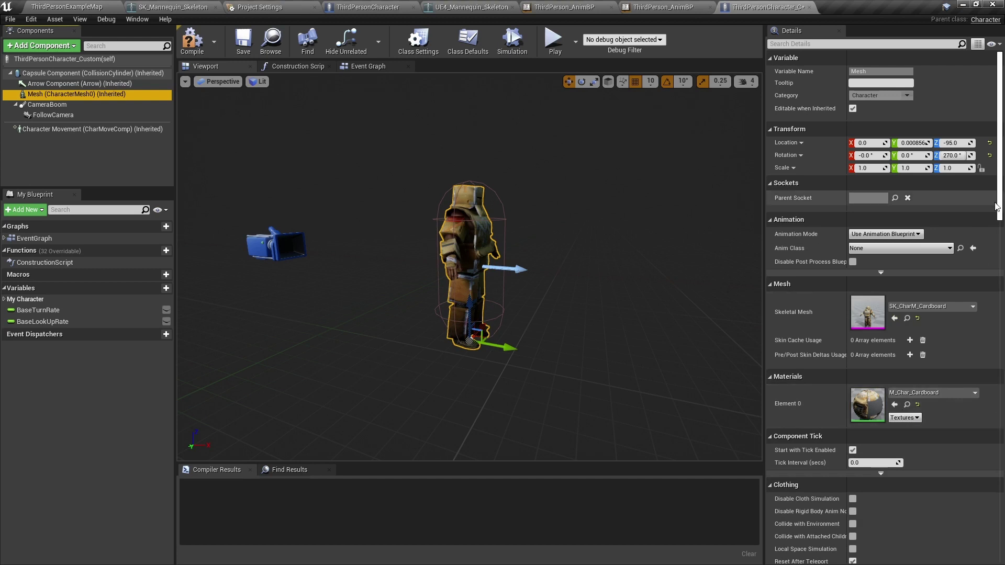
# Set the Anim Class to ThirdPerson_AnimBP_C and compile the character blueprint.
pyautogui.click(912, 247)
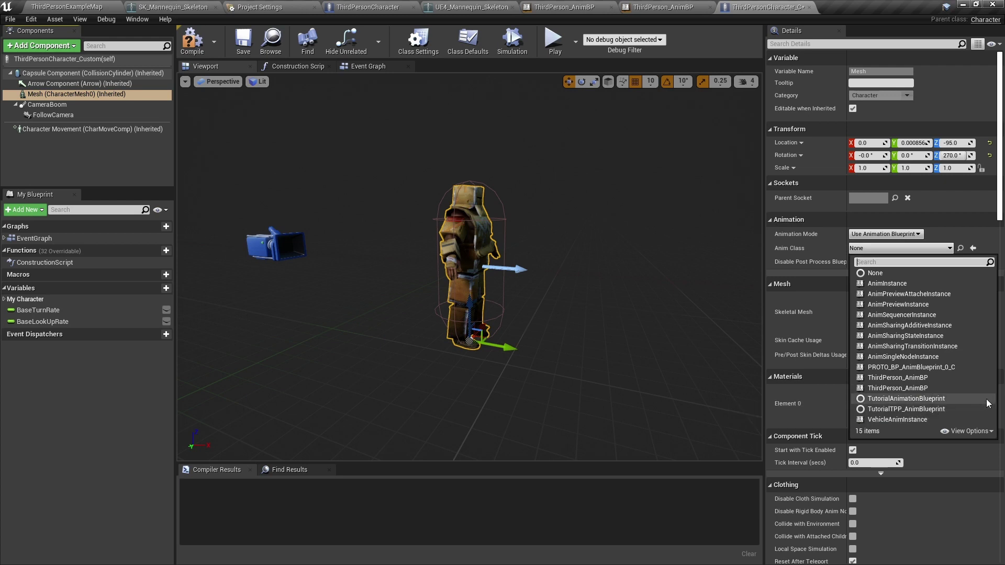
pyautogui.click(952, 403)
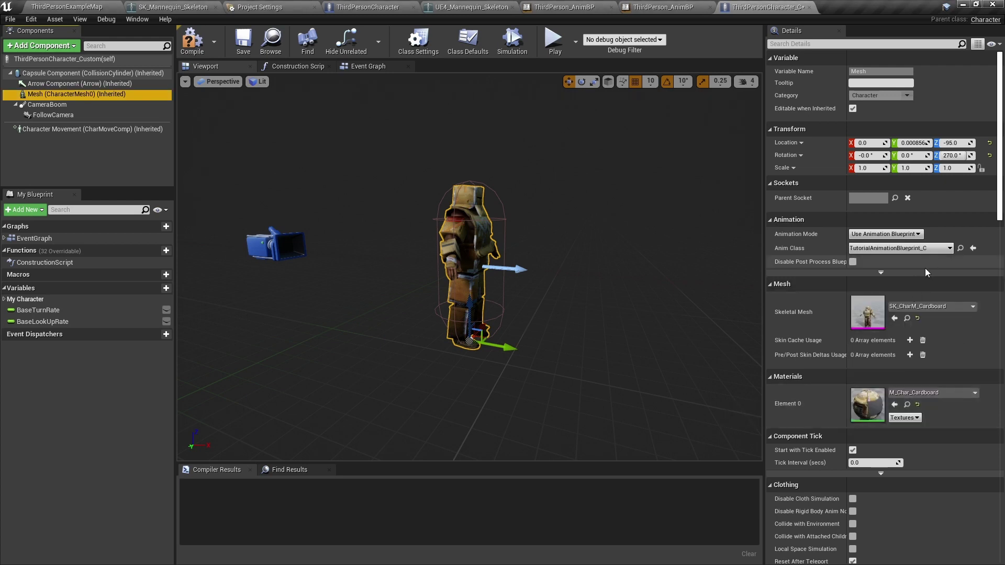
pyautogui.click(915, 248)
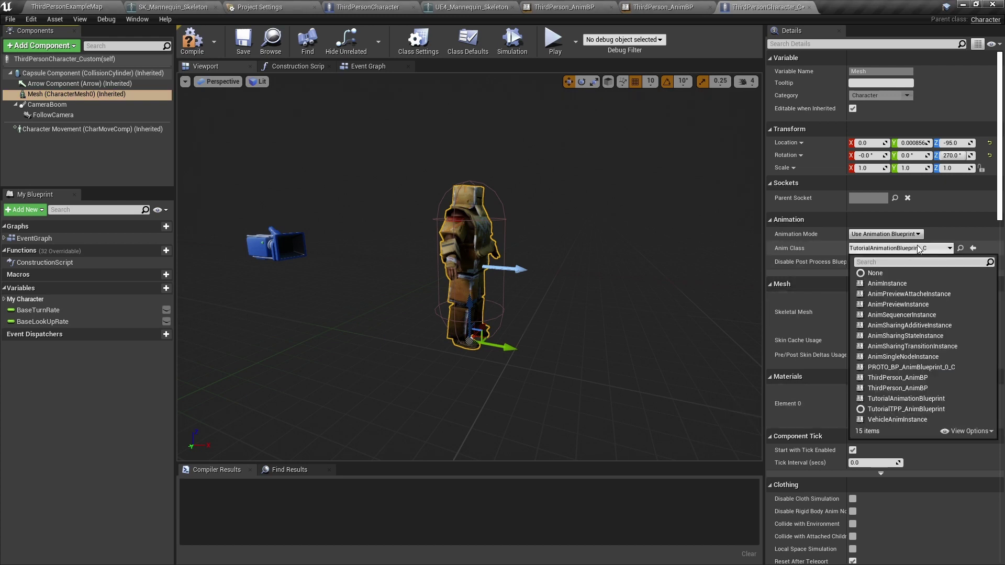
pyautogui.click(919, 378)
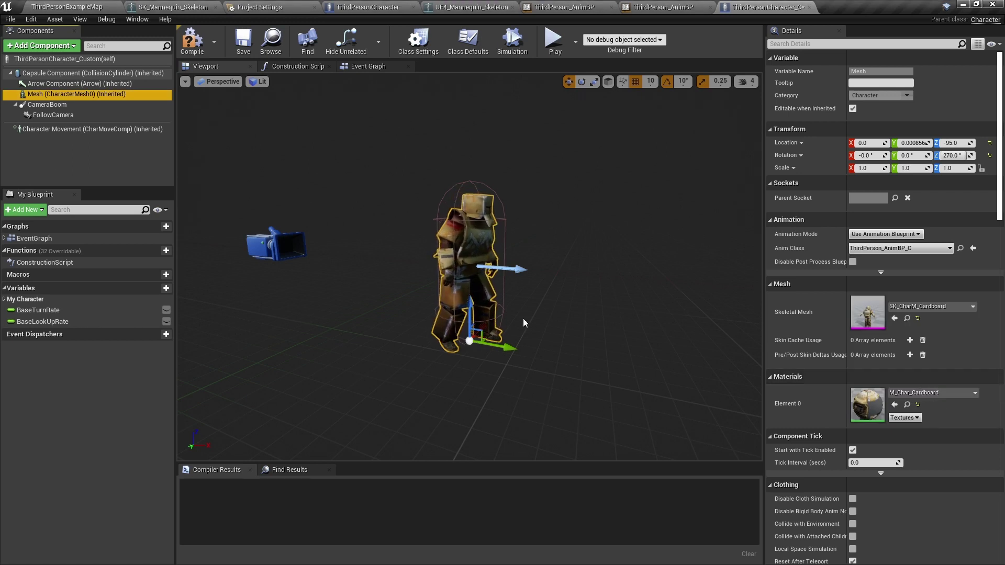
pyautogui.moveTo(529, 321); pyautogui.dragTo(566, 321)
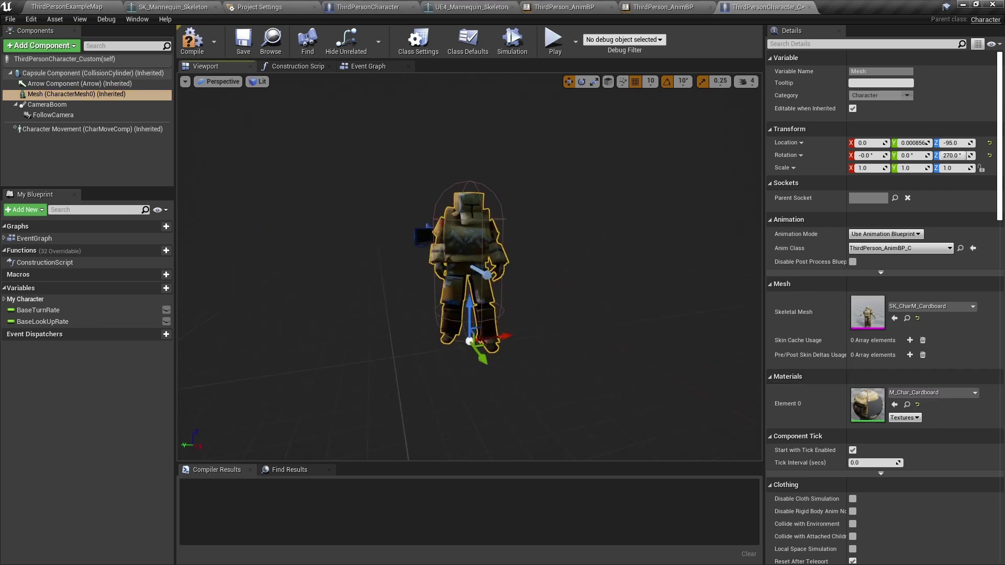
pyautogui.click(192, 39)
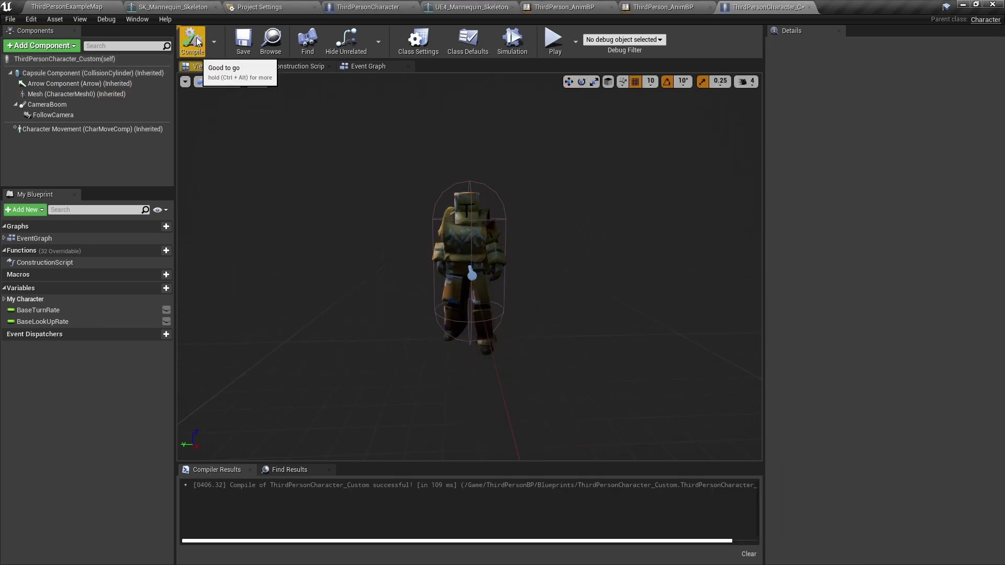
pyautogui.click(81, 8)
# Play in a new editor window, running and jumping the cardboard warrior with W, A and Space.
pyautogui.click(524, 39)
pyautogui.click(537, 94)
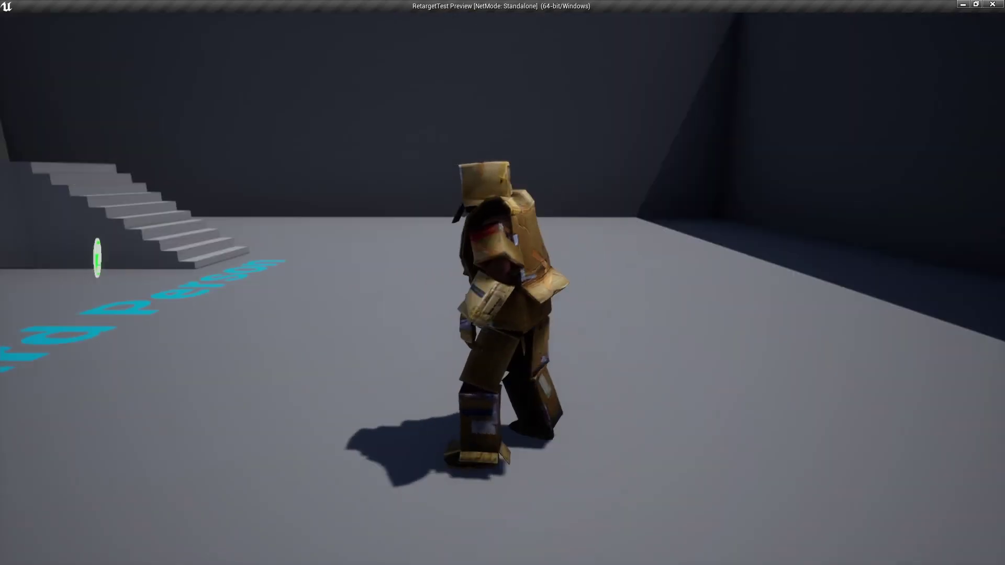
pyautogui.press('w')
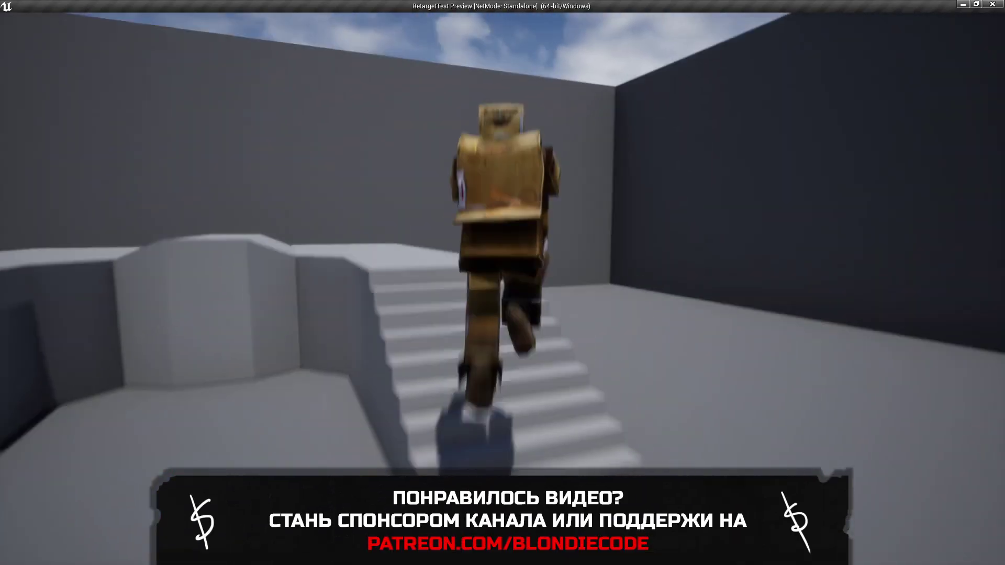
pyautogui.press('w')
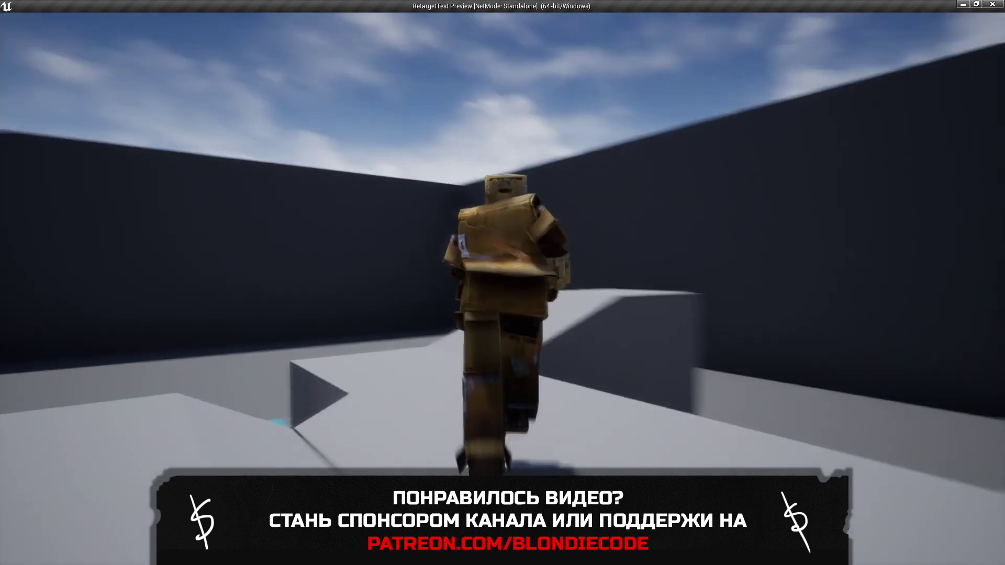
pyautogui.press('space')
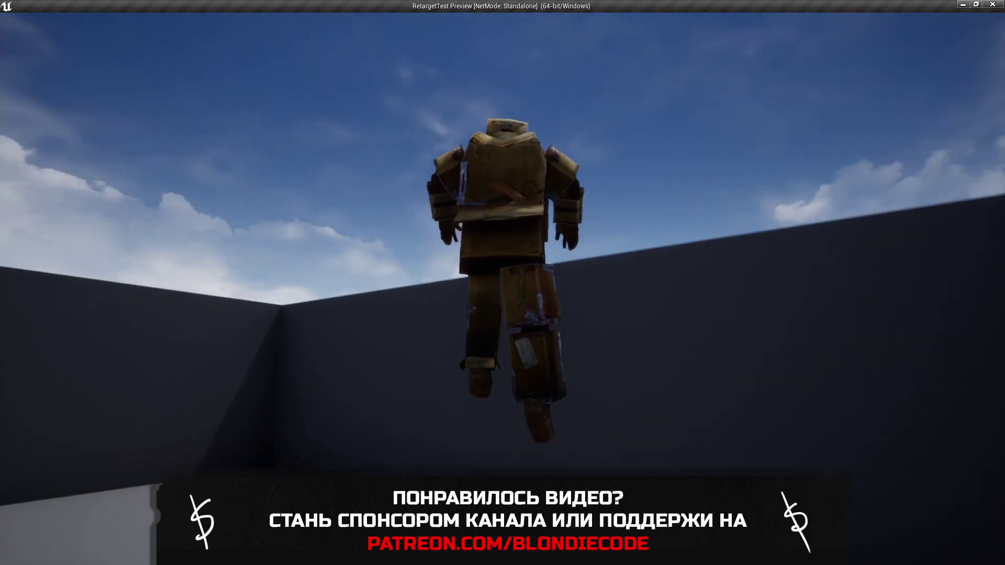
pyautogui.press('w')
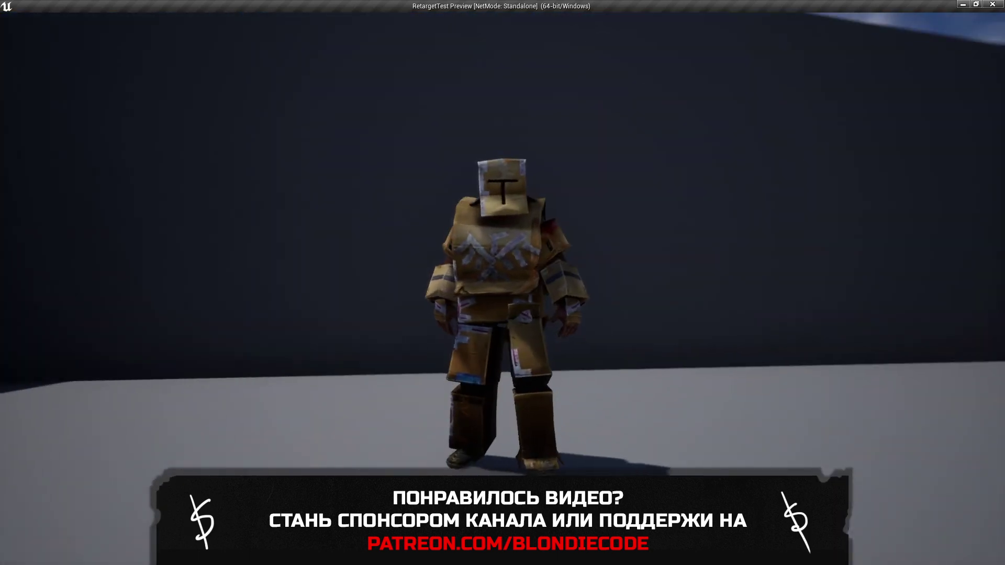
pyautogui.press('space')
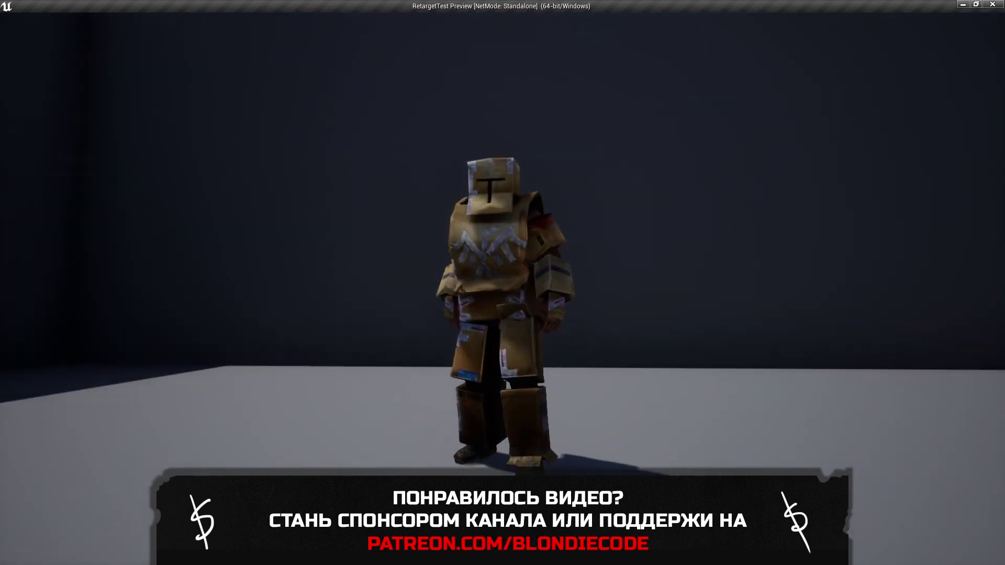
pyautogui.press('w')
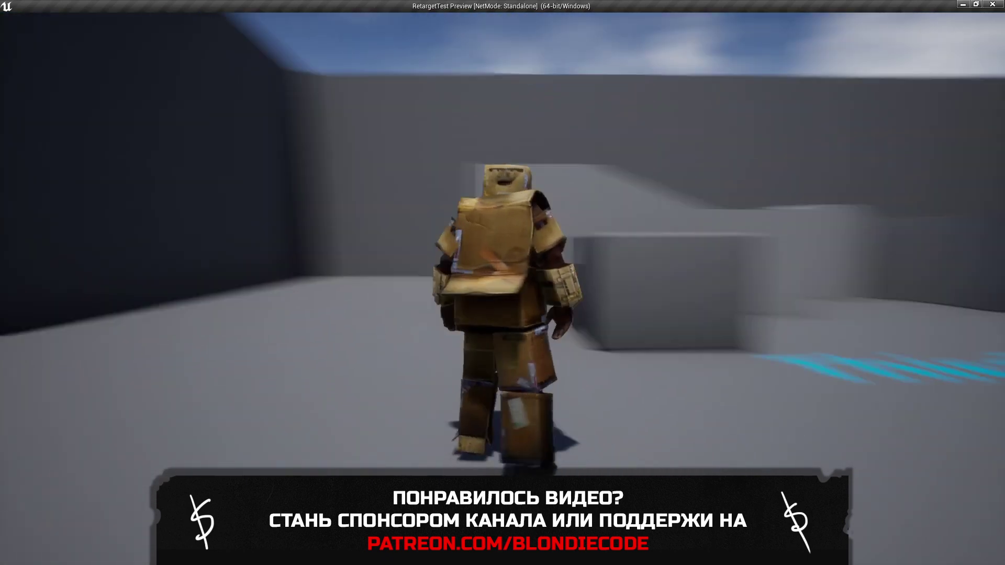
pyautogui.press('a')
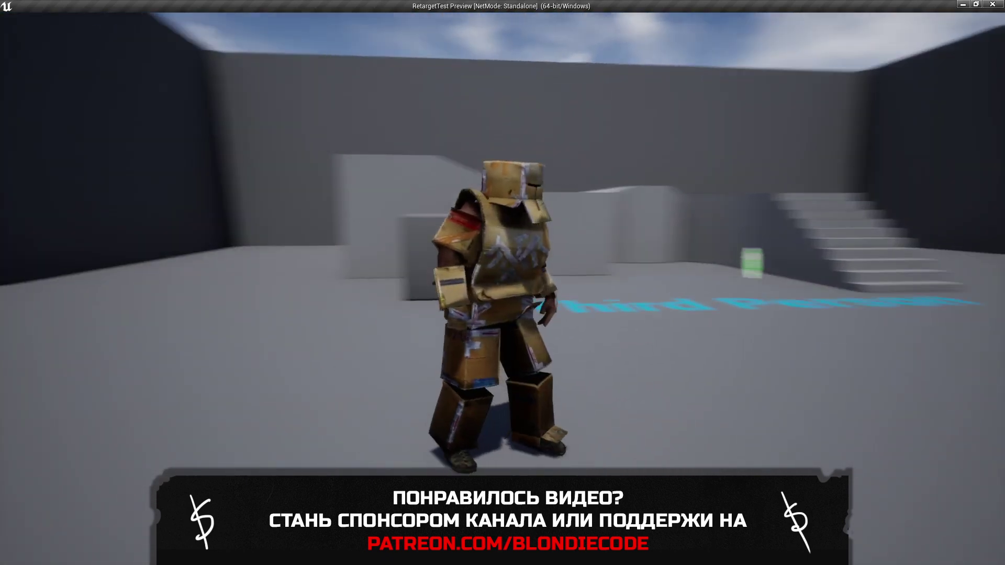